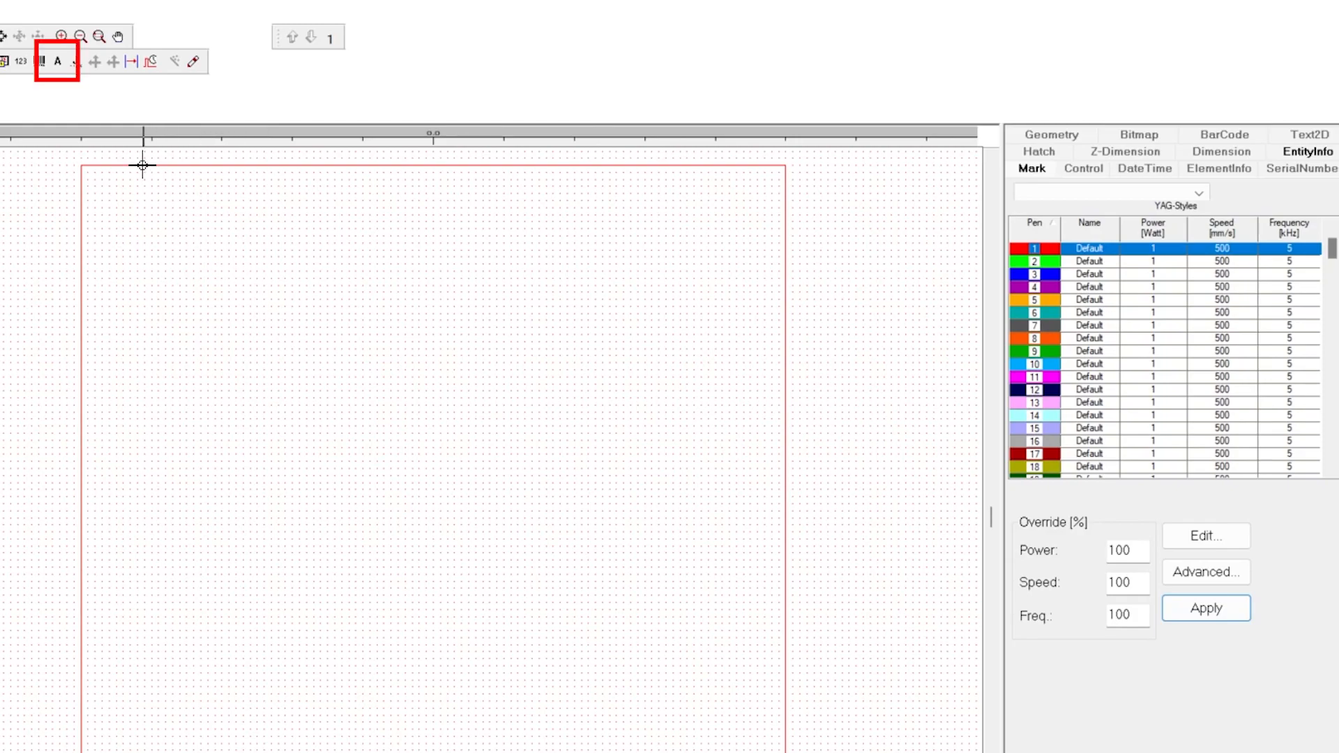
Step: Place a new text object in the upper part of the work area and enter GT SCHMIDT as its text
click(57, 64)
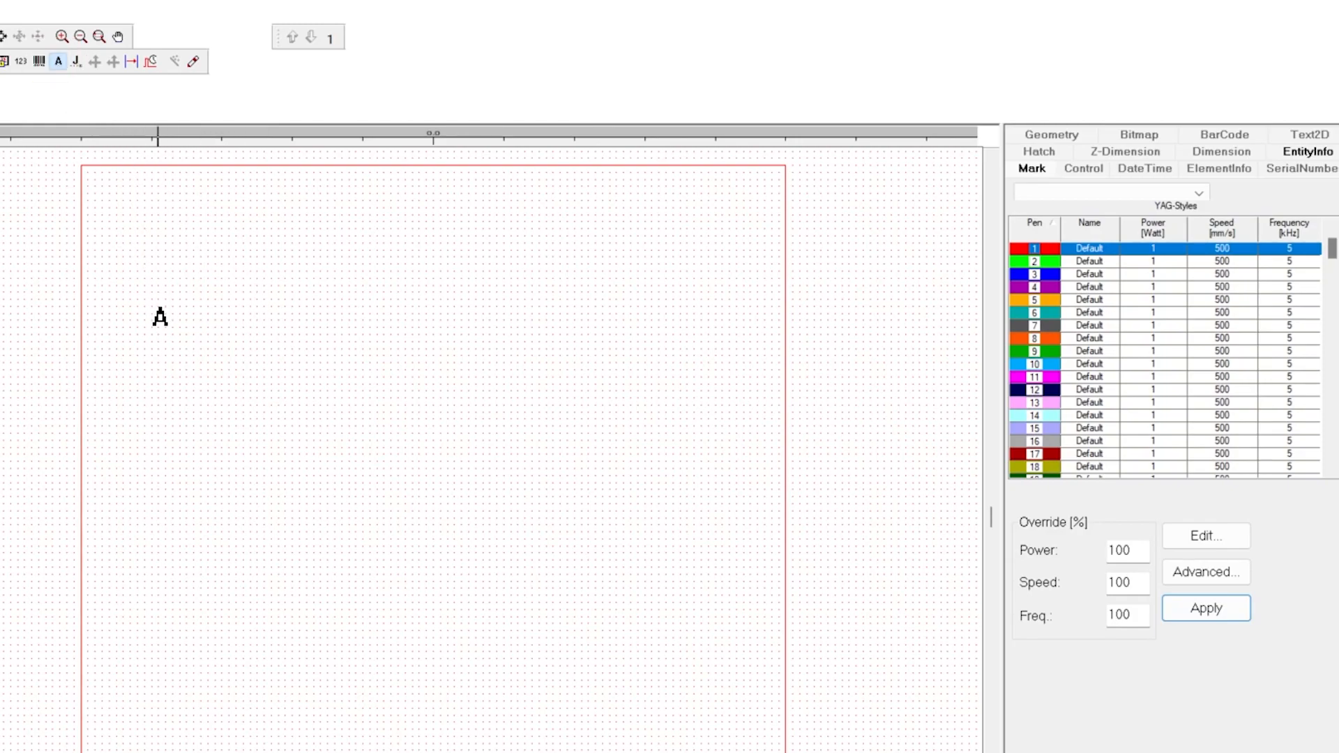
click(159, 317)
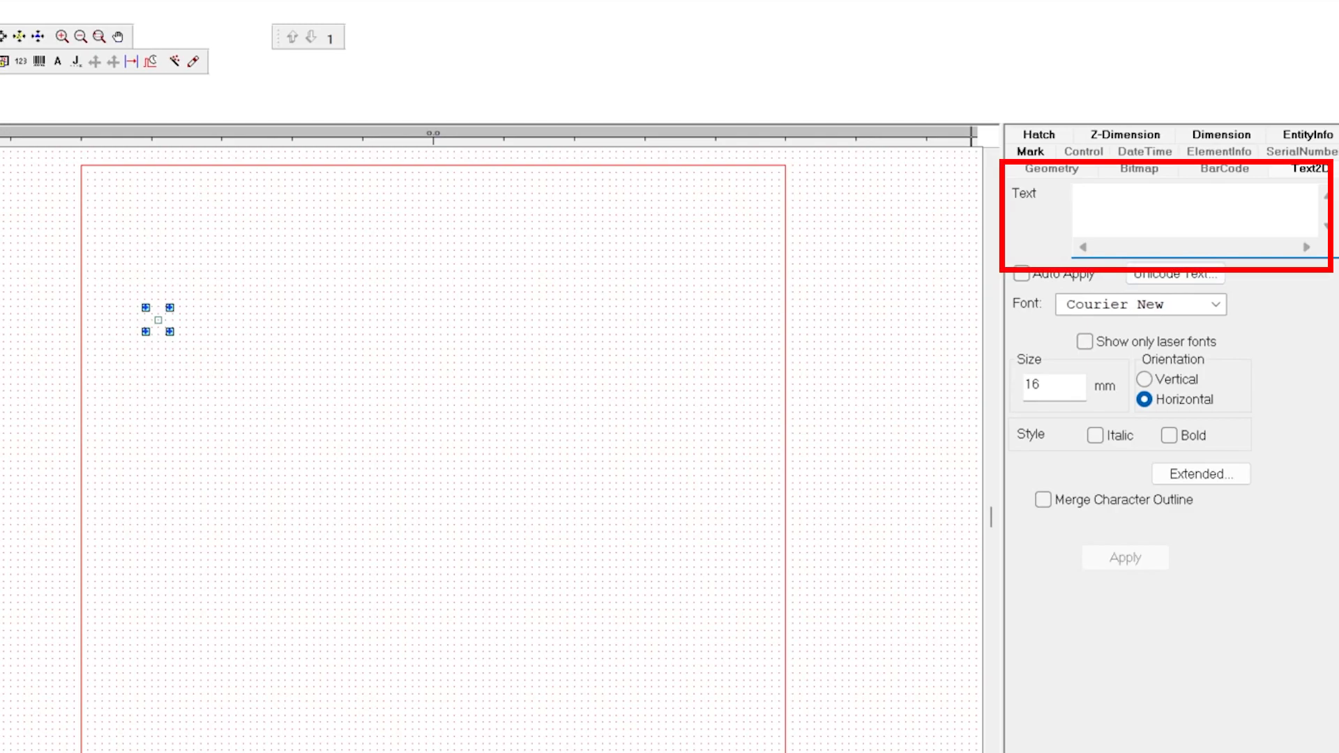
text(T SCHMIDTT)
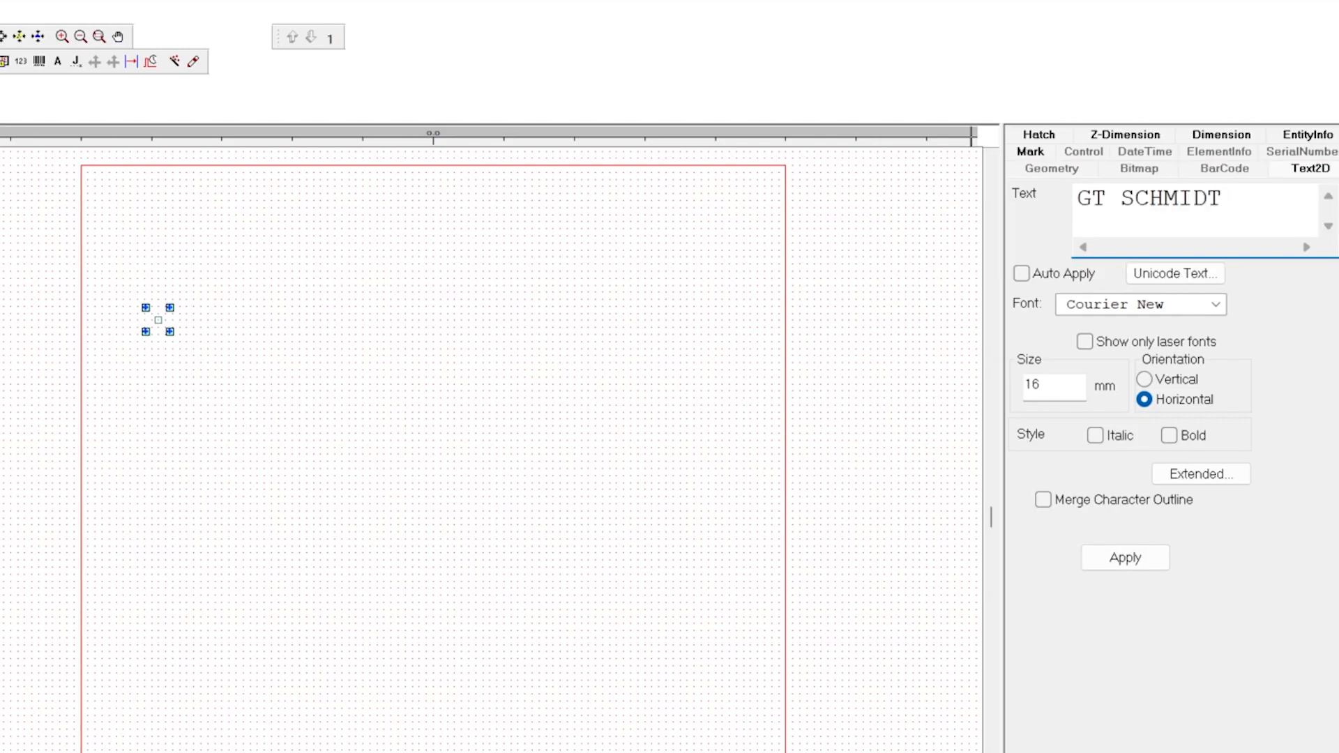
Step: Try a second GT SCHMIDT line in the text and remove the extra line again
key(BackSpace)
key(BackSpace)
key(BackSpace)
key(BackSpace)
key(BackSpace)
key(BackSpace)
key(BackSpace)
key(BackSpace)
key(BackSpace)
key(BackSpace)
text(GT SCHMIDT)
key(Up)
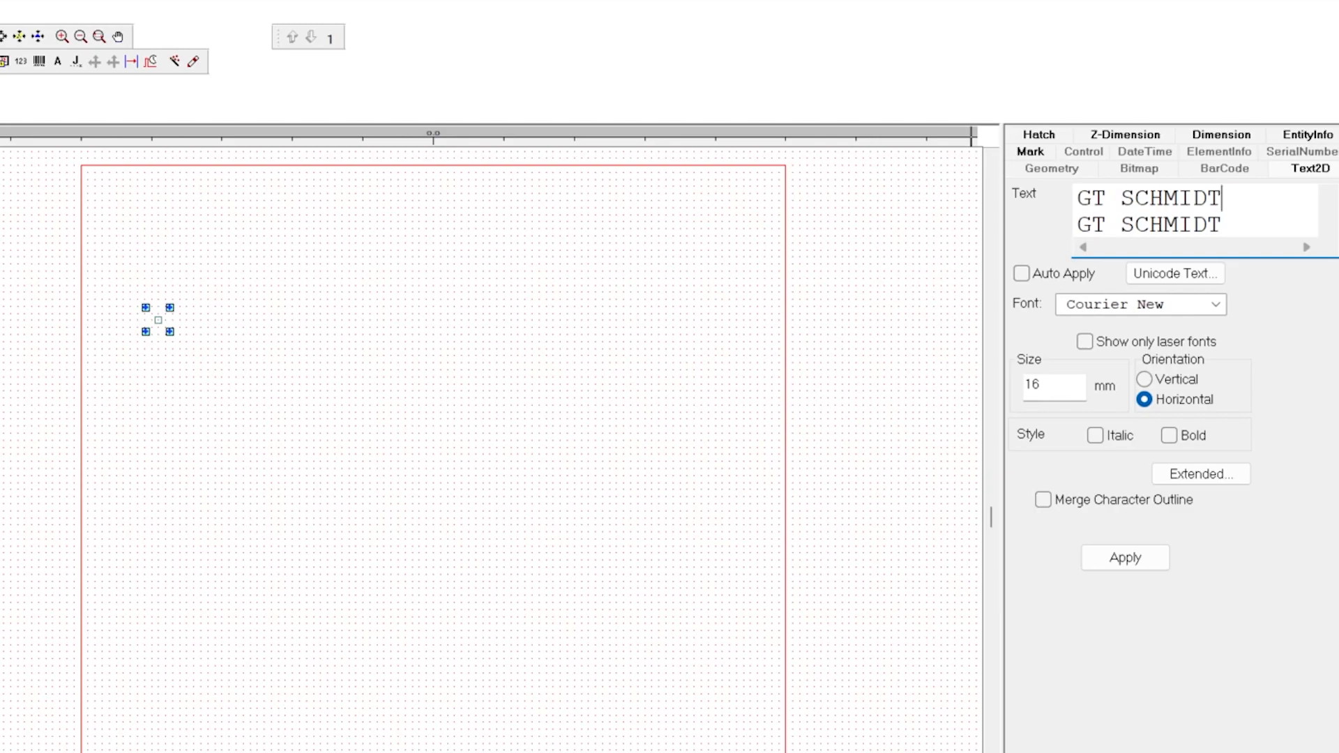
key(ctrl+shift+Left)
key(ctrl+shift+Left)
key(Delete)
key(Delete)
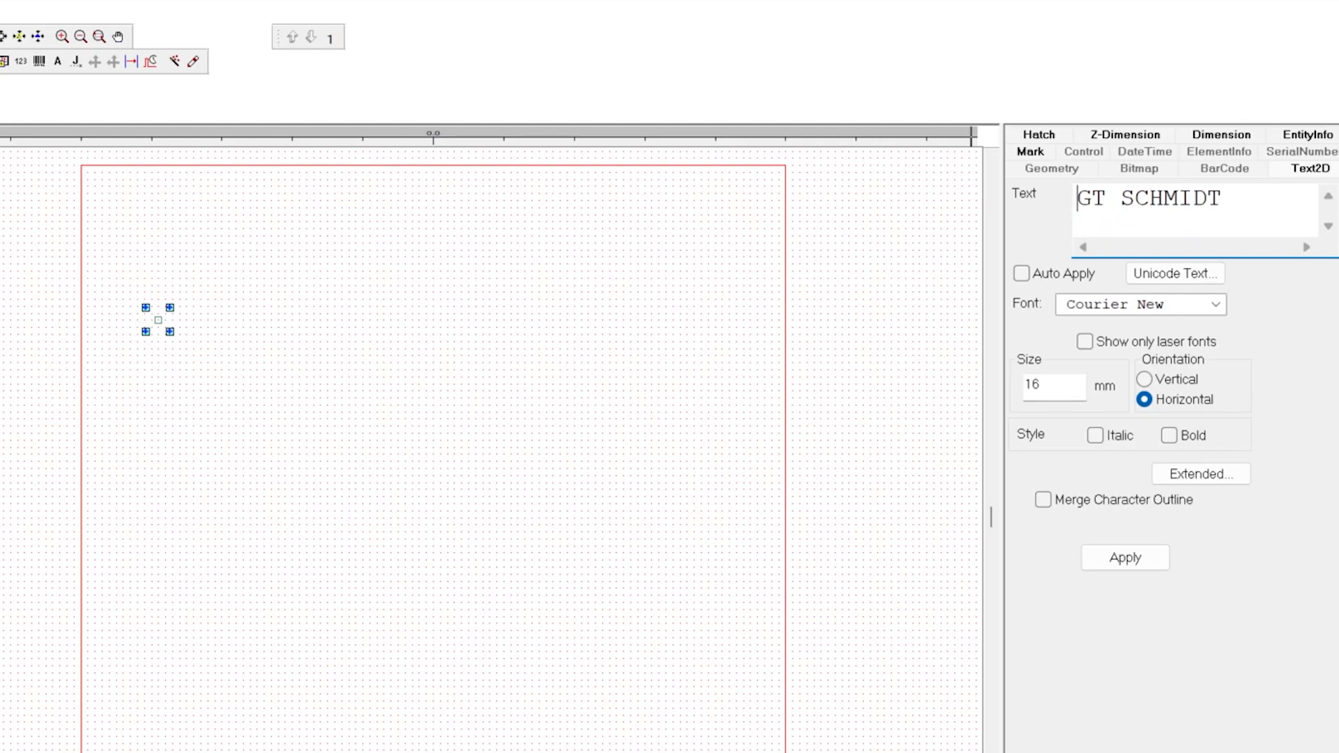
Step: Apply the GT SCHMIDT text and move it slightly left so that it sits inside the red work area border
click(1150, 559)
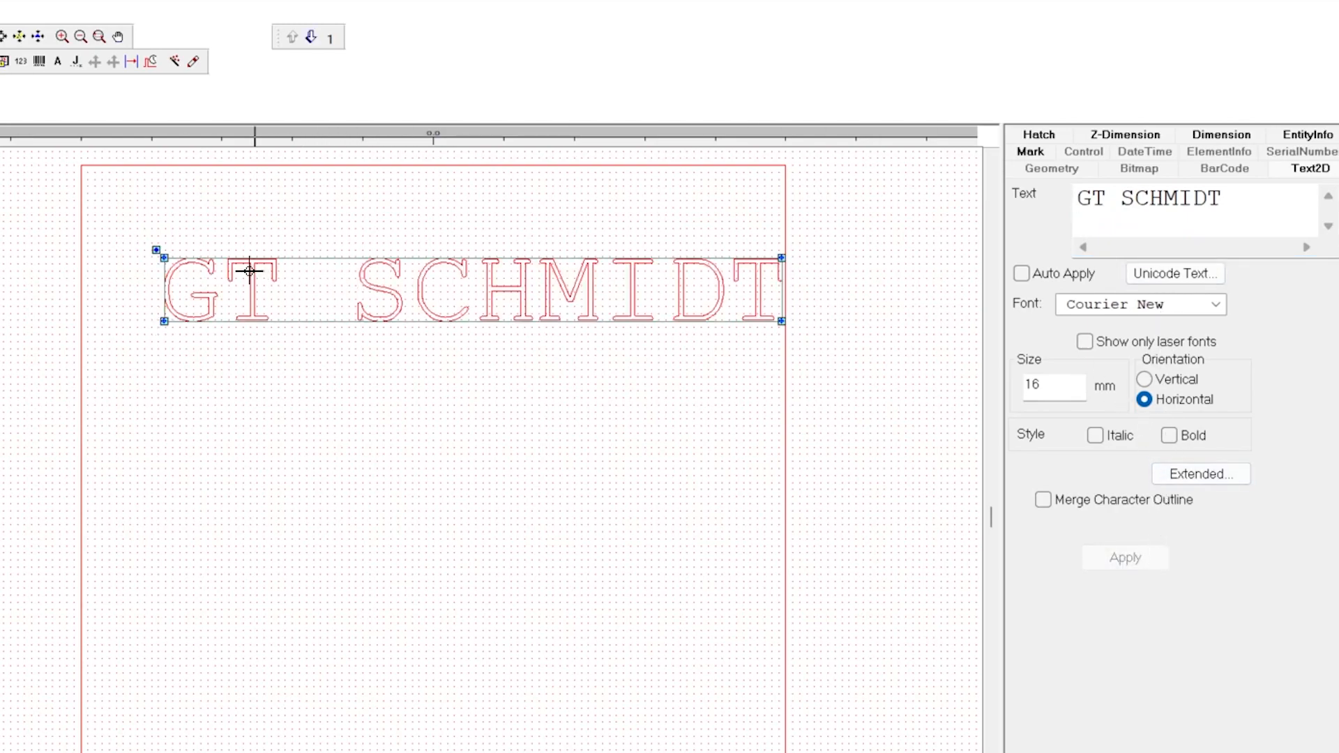
drag(161, 256, 126, 257)
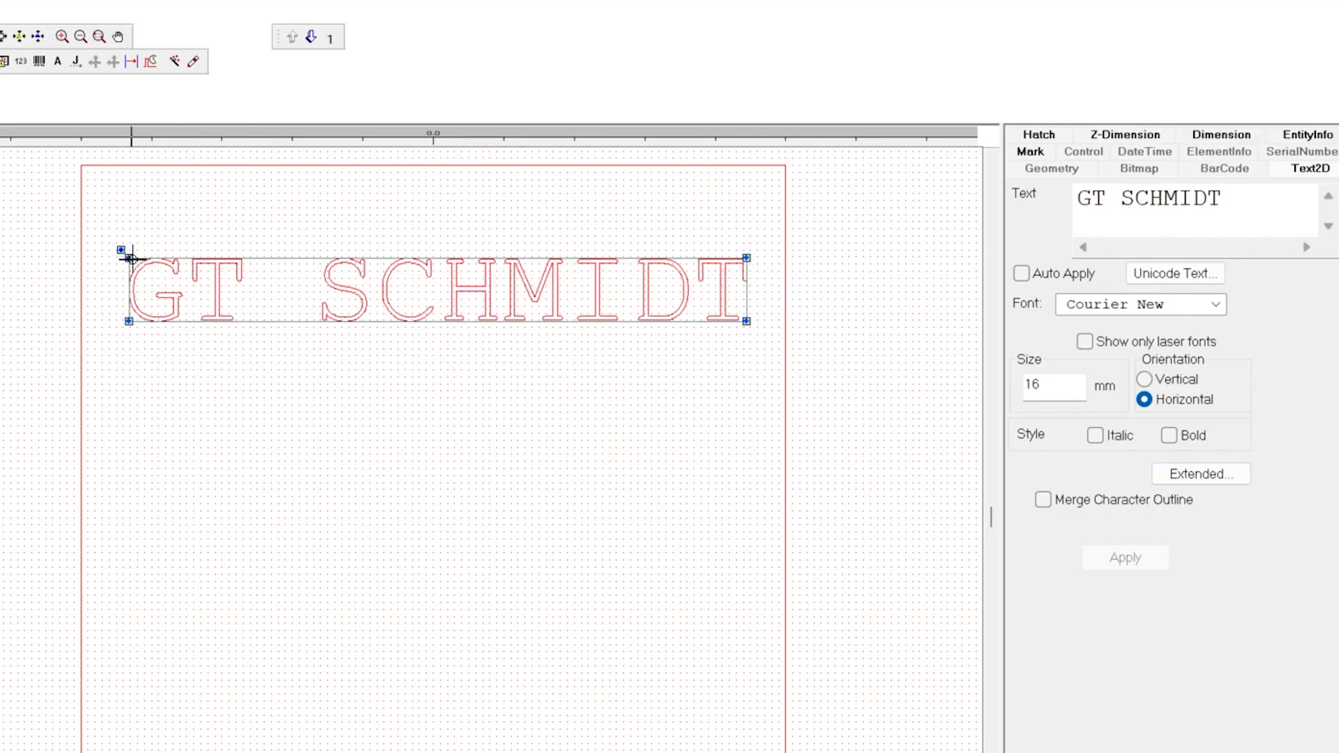
Step: Turn on Auto Apply and test it by appending GT to the text, restoring the text to GT SCHMIDT
click(1022, 274)
click(1221, 199)
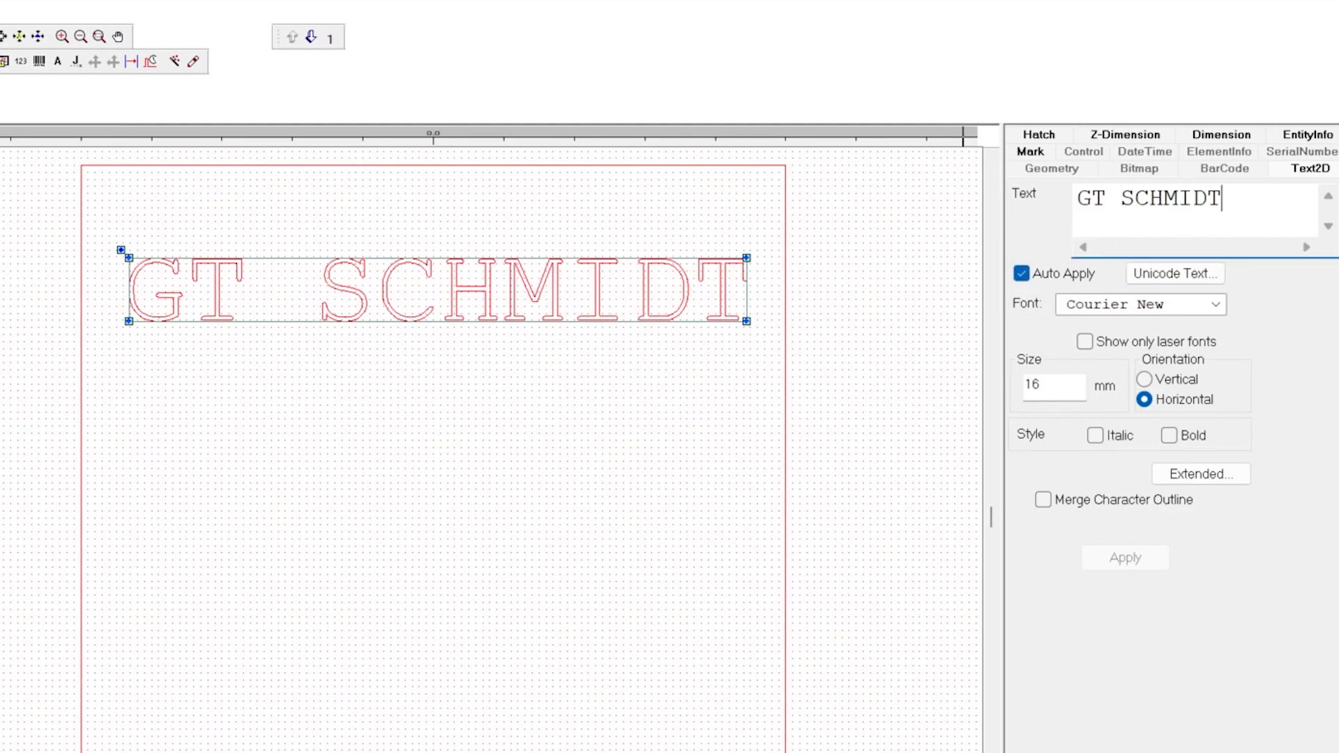
text(GT)
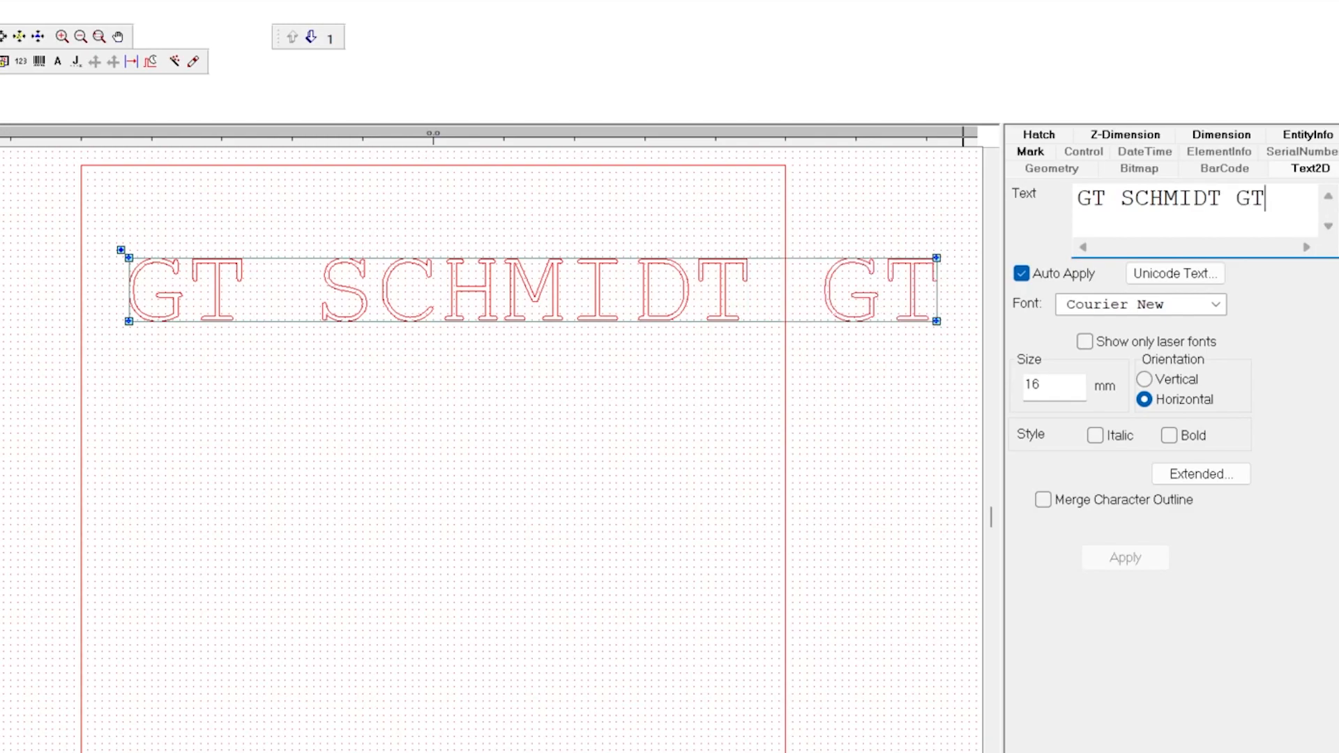
key(BackSpace)
key(BackSpace)
key(BackSpace)
key(BackSpace)
key(BackSpace)
key(BackSpace)
key(BackSpace)
key(BackSpace)
key(BackSpace)
key(BackSpace)
text(SCHMID)
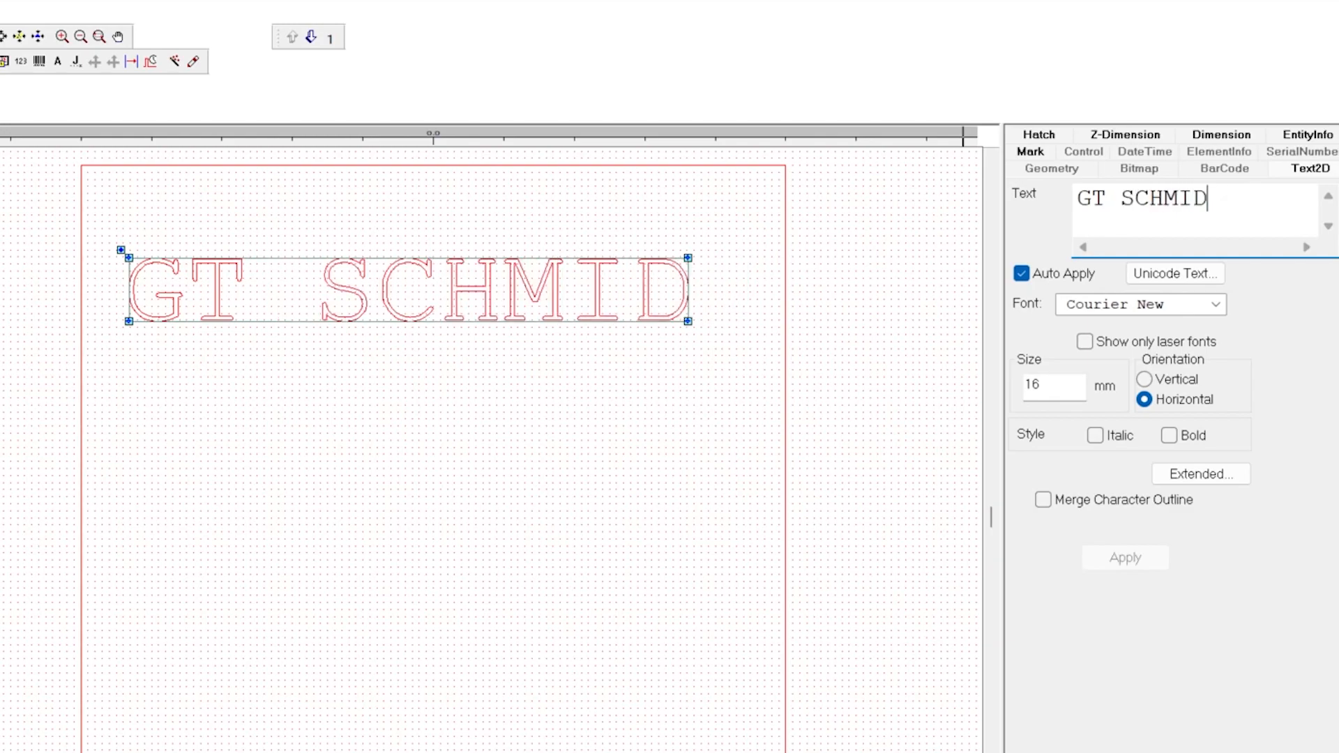
text(T)
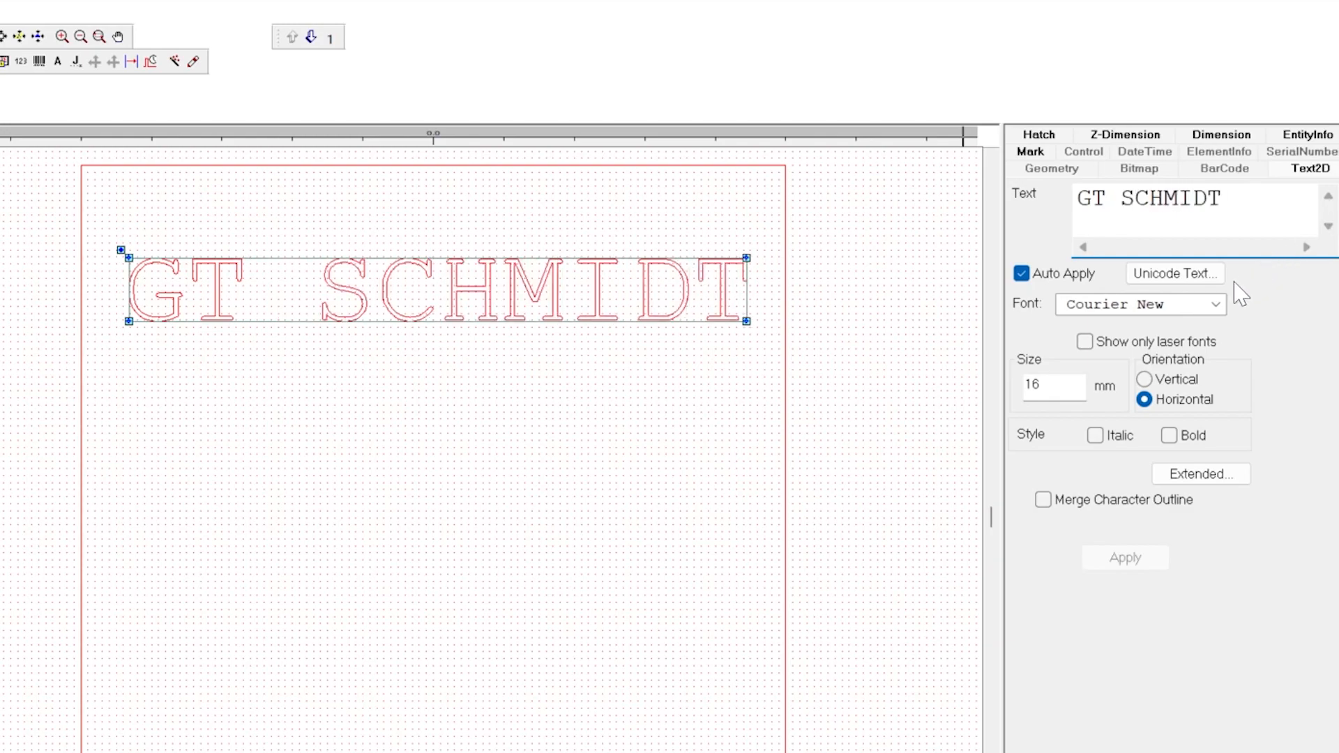
Step: Change the font of the GT SCHMIDT text to Courier New Baltic
click(1217, 305)
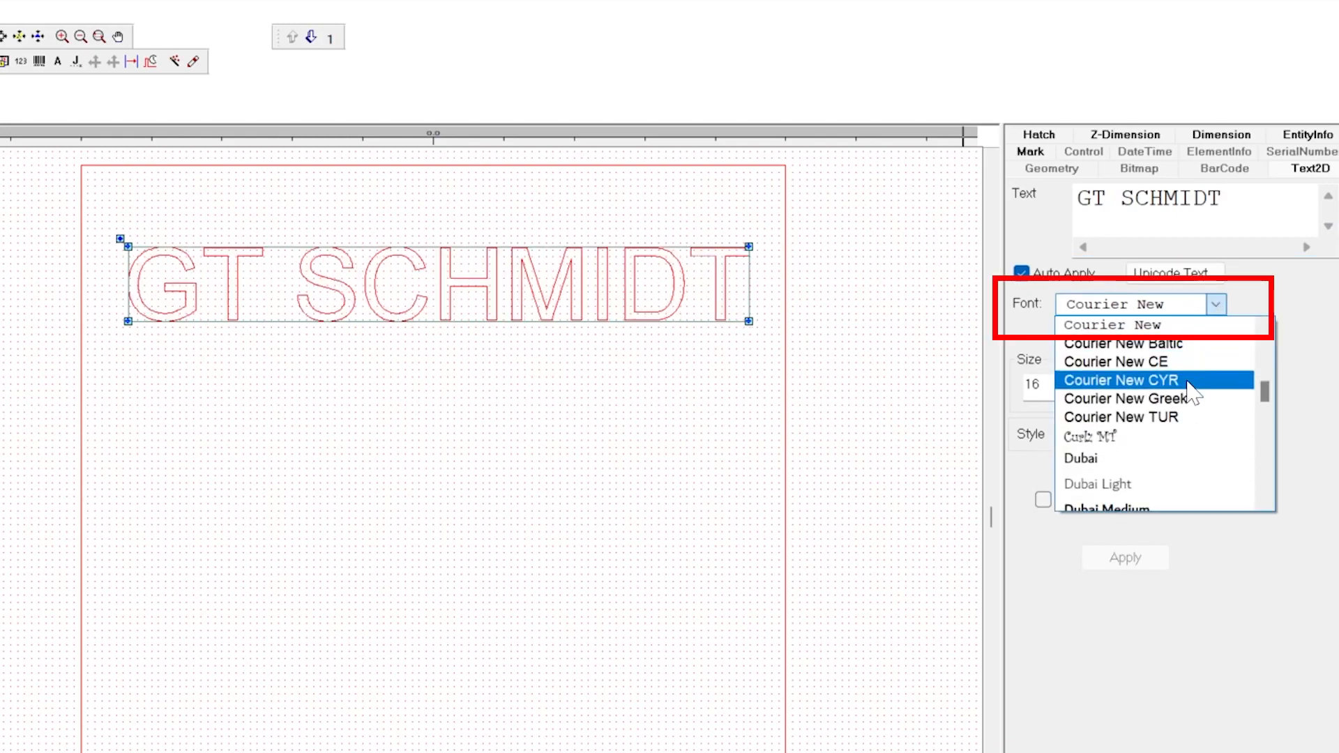
click(1181, 344)
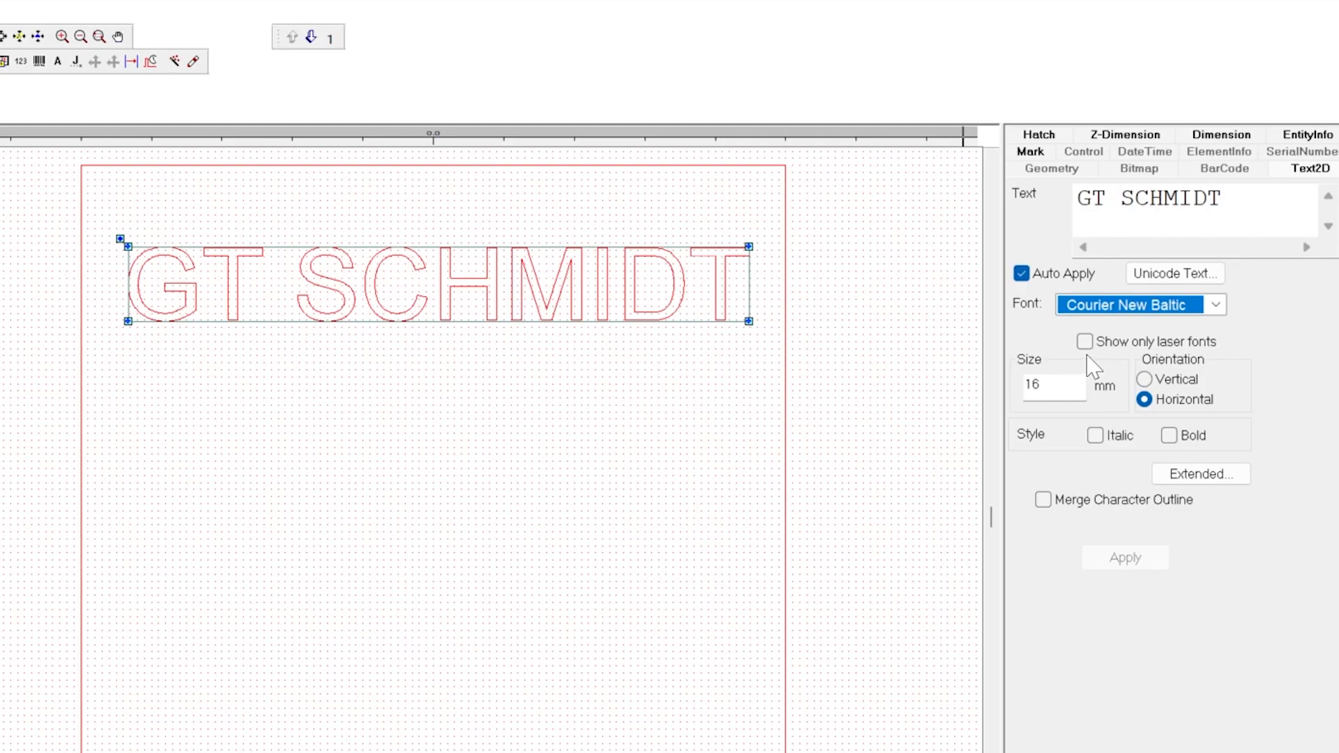
Step: Try an outline X dimension of 70 mm for the text and undo the resizing
click(1218, 138)
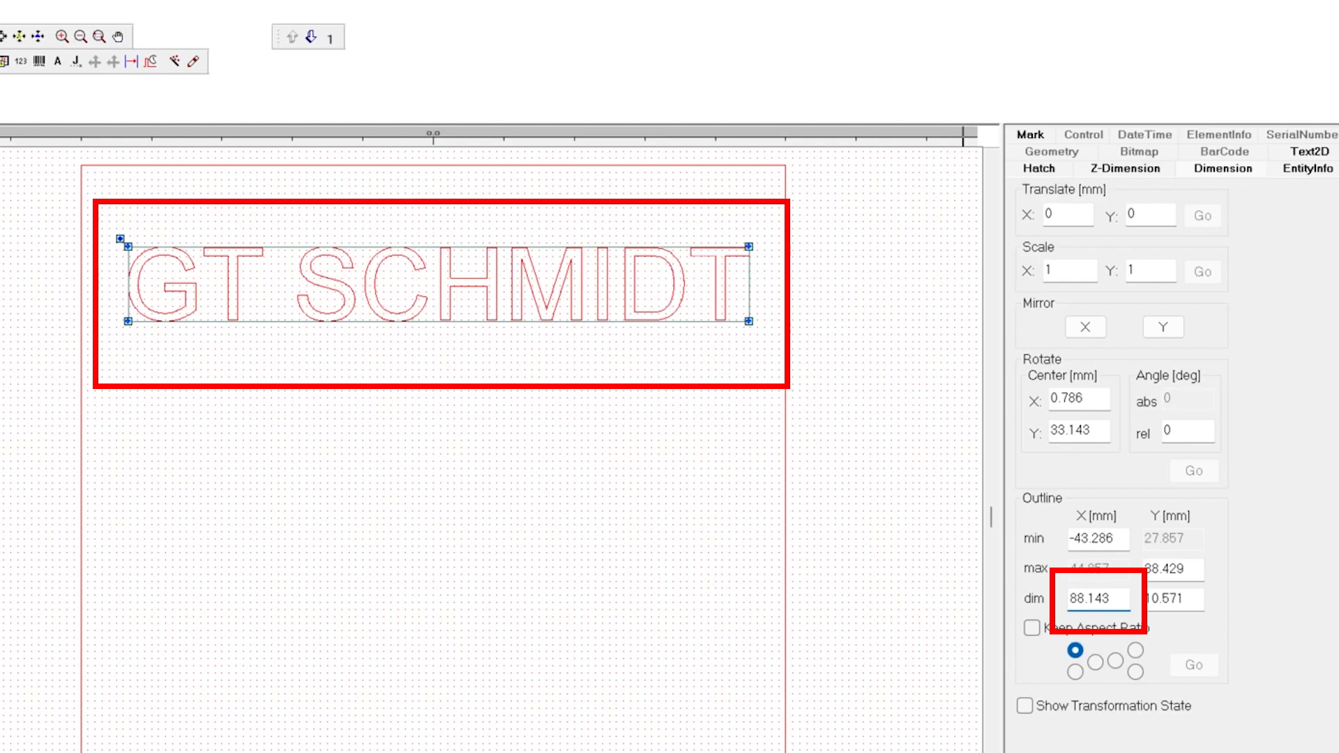
drag(1110, 598, 1008, 596)
text(70)
key(Return)
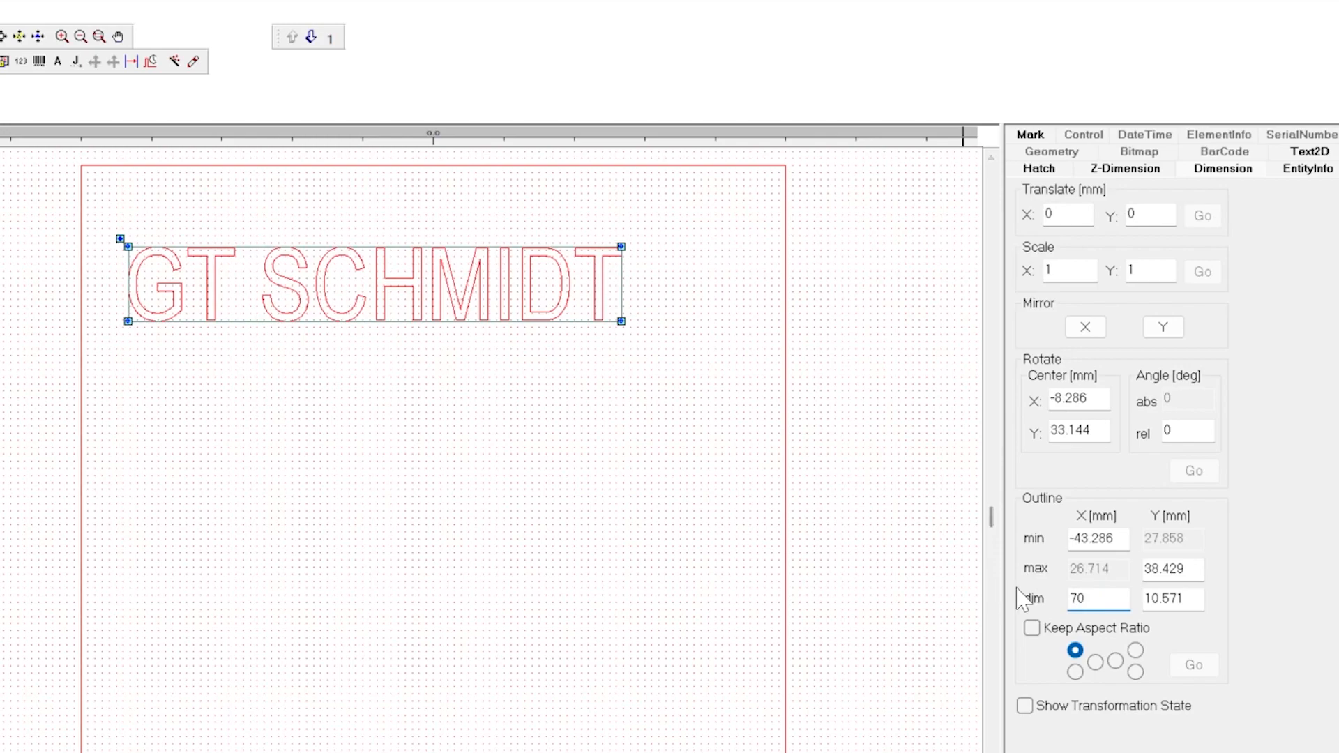
key(ctrl+z)
Step: Try an outline Y dimension of 12 mm for the text and undo the resizing
key(Tab)
text(12)
key(Return)
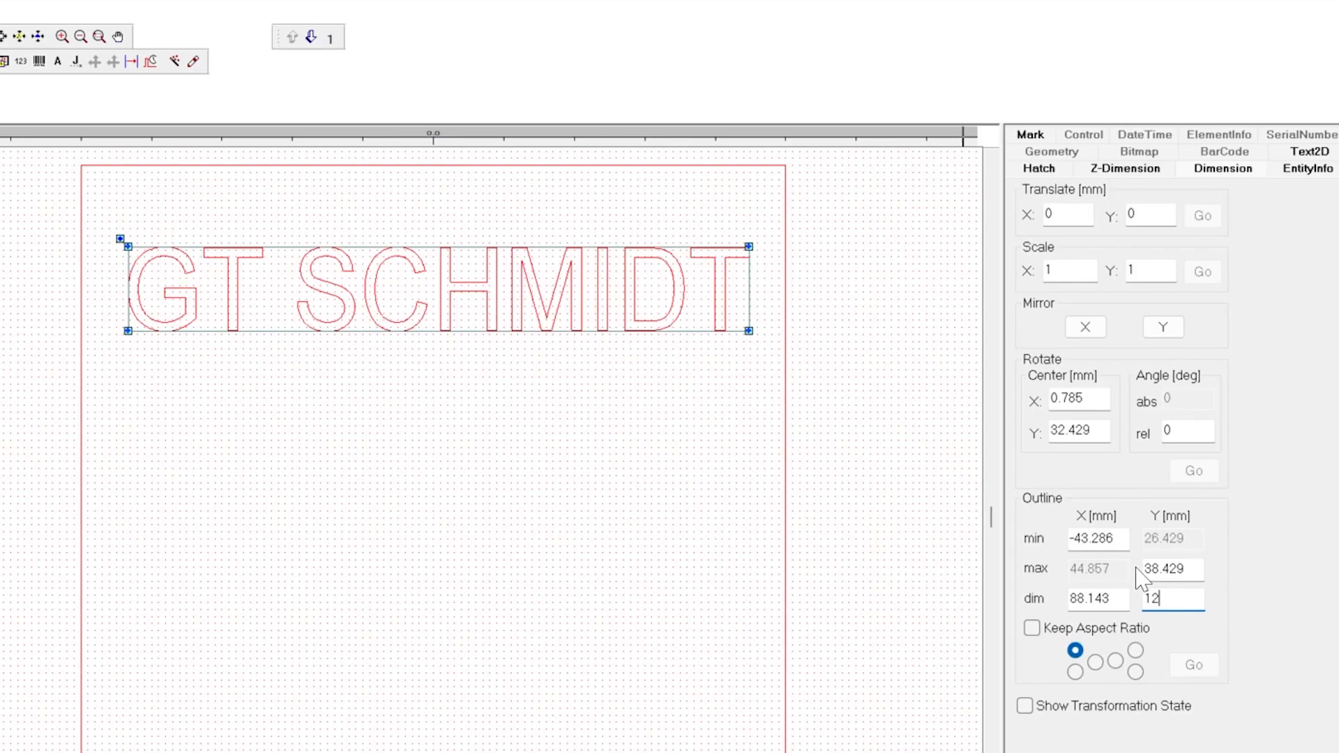
key(ctrl+z)
Step: Resize the text to an outline Y dimension of 8 mm with Keep Aspect Ratio enabled
click(1034, 629)
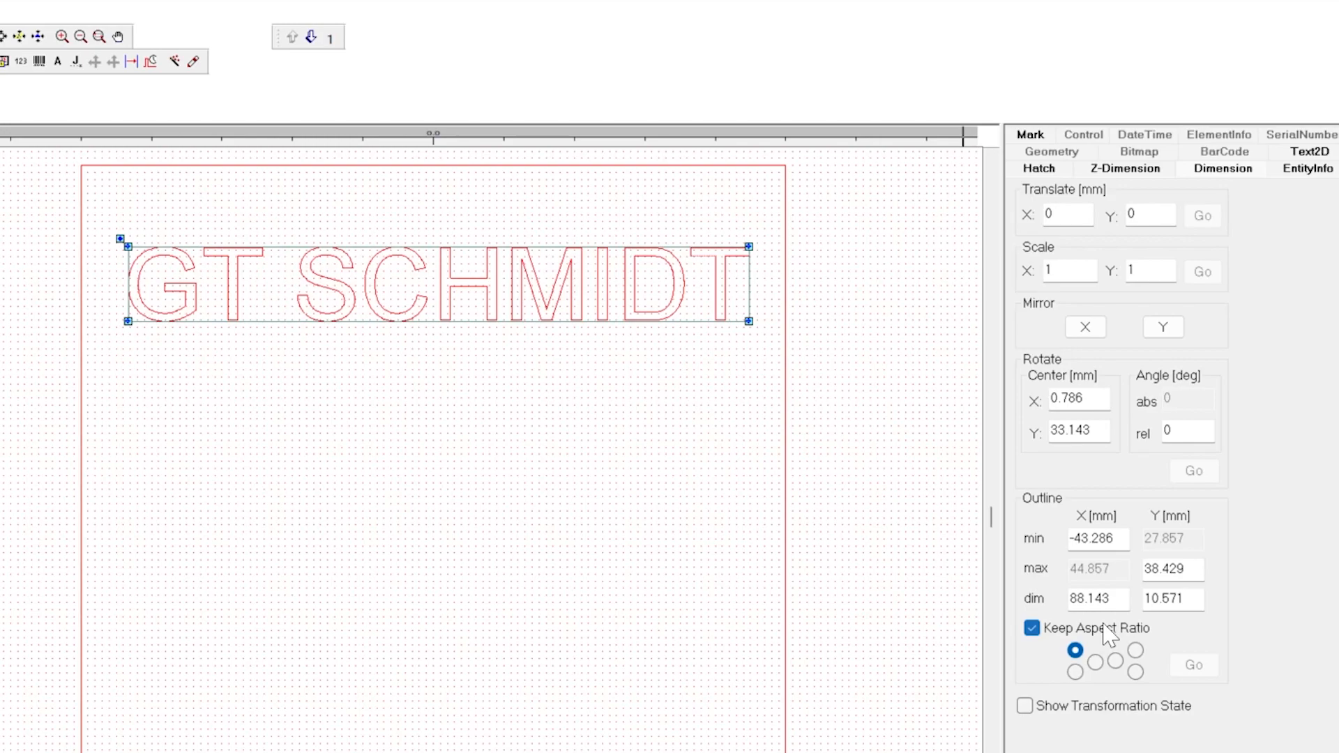
click(1159, 598)
drag(1185, 599, 1144, 599)
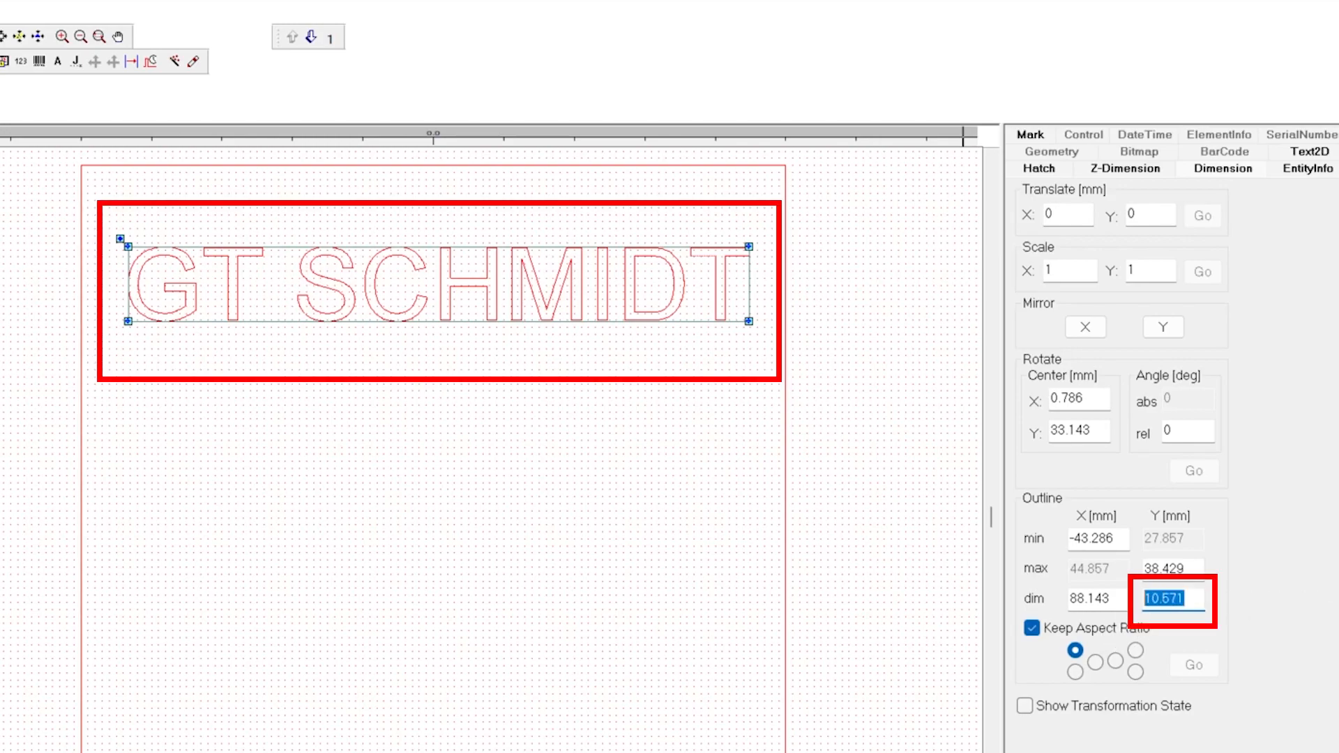
text(8)
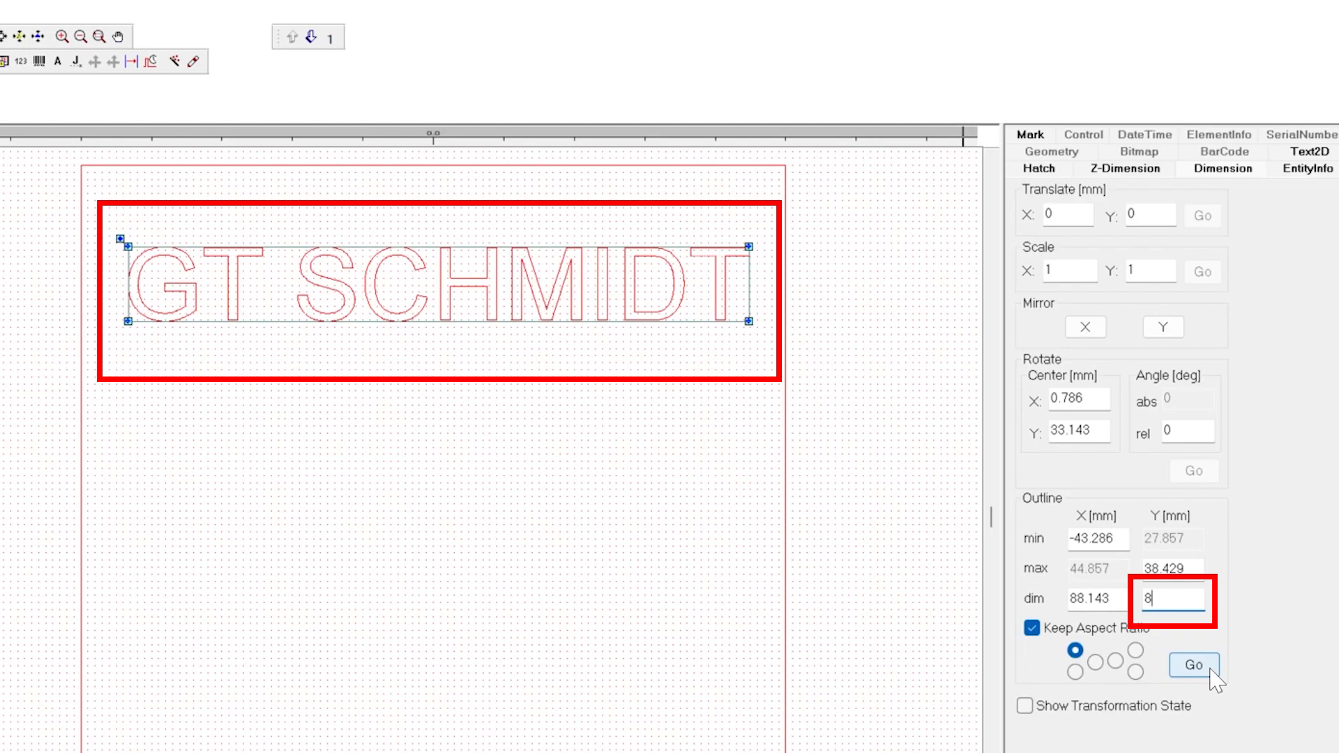
click(1217, 679)
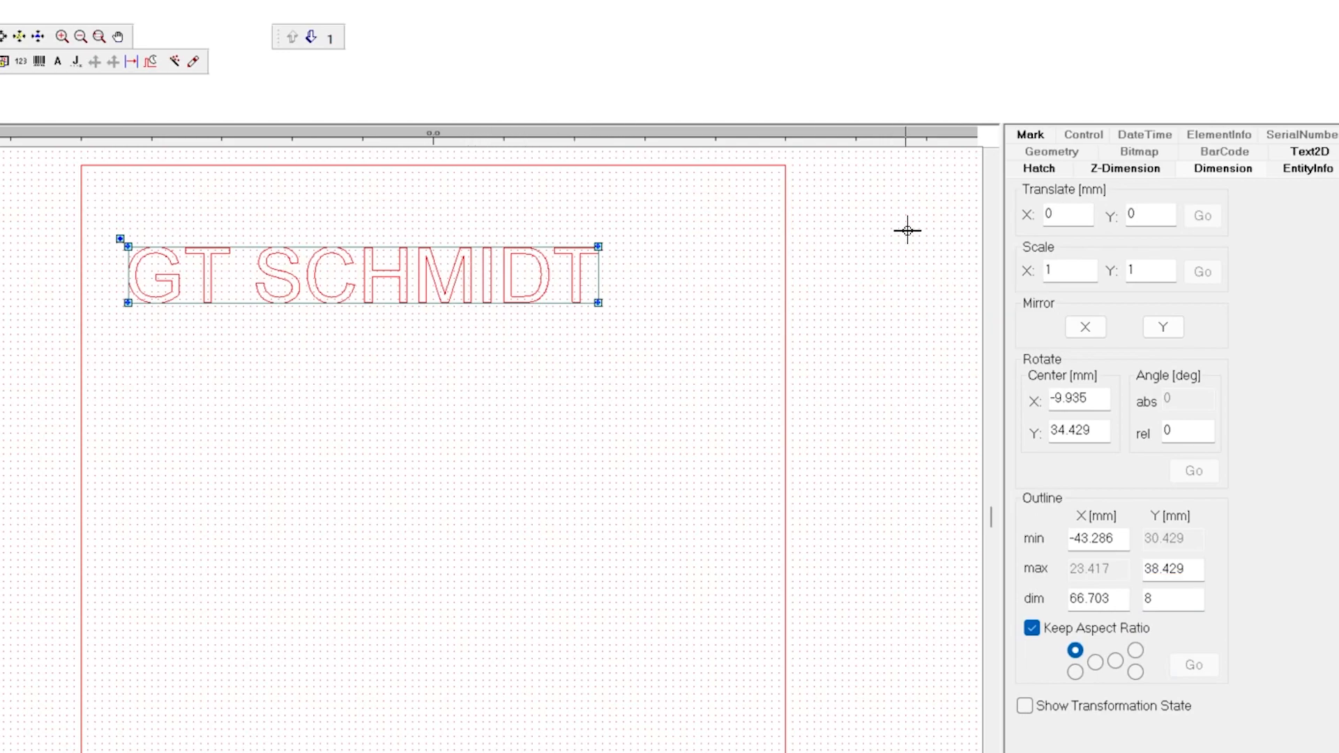
Step: Switch the orientation of the GT SCHMIDT text to vertical and apply it
click(1299, 153)
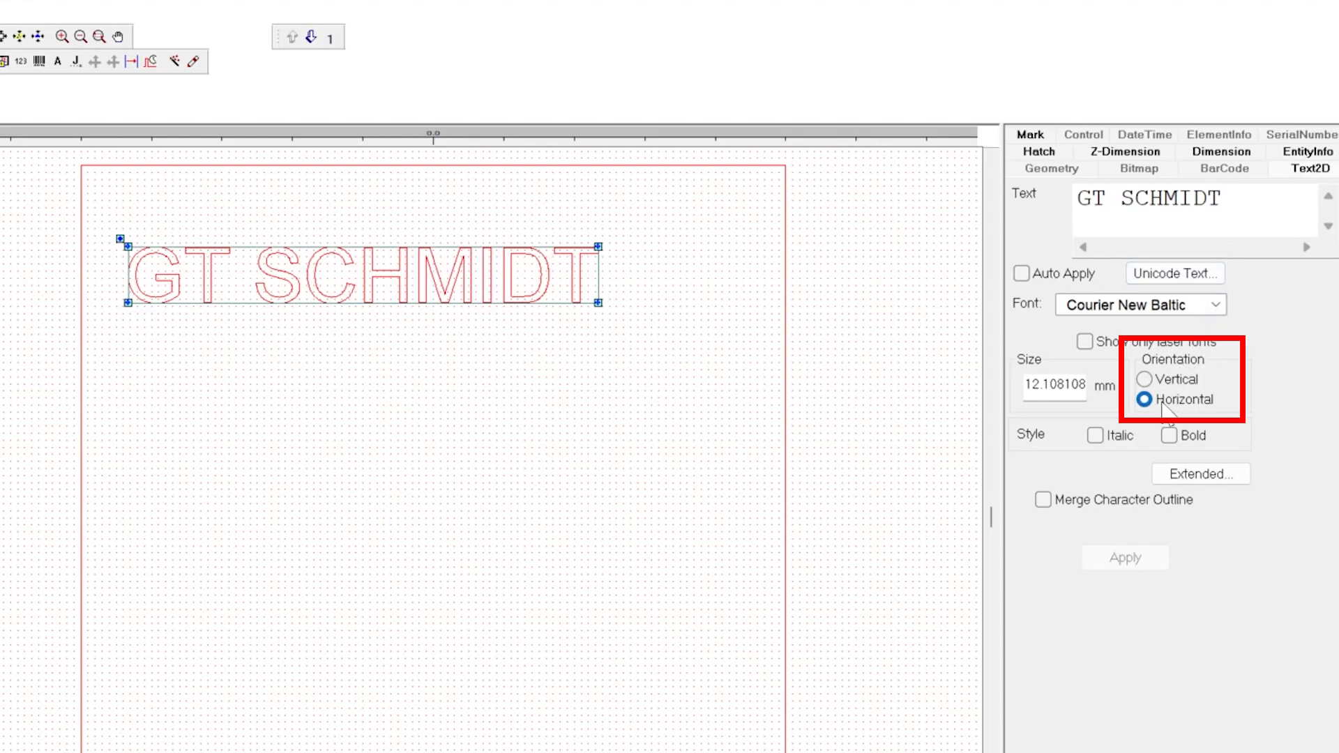
click(1148, 382)
click(1125, 558)
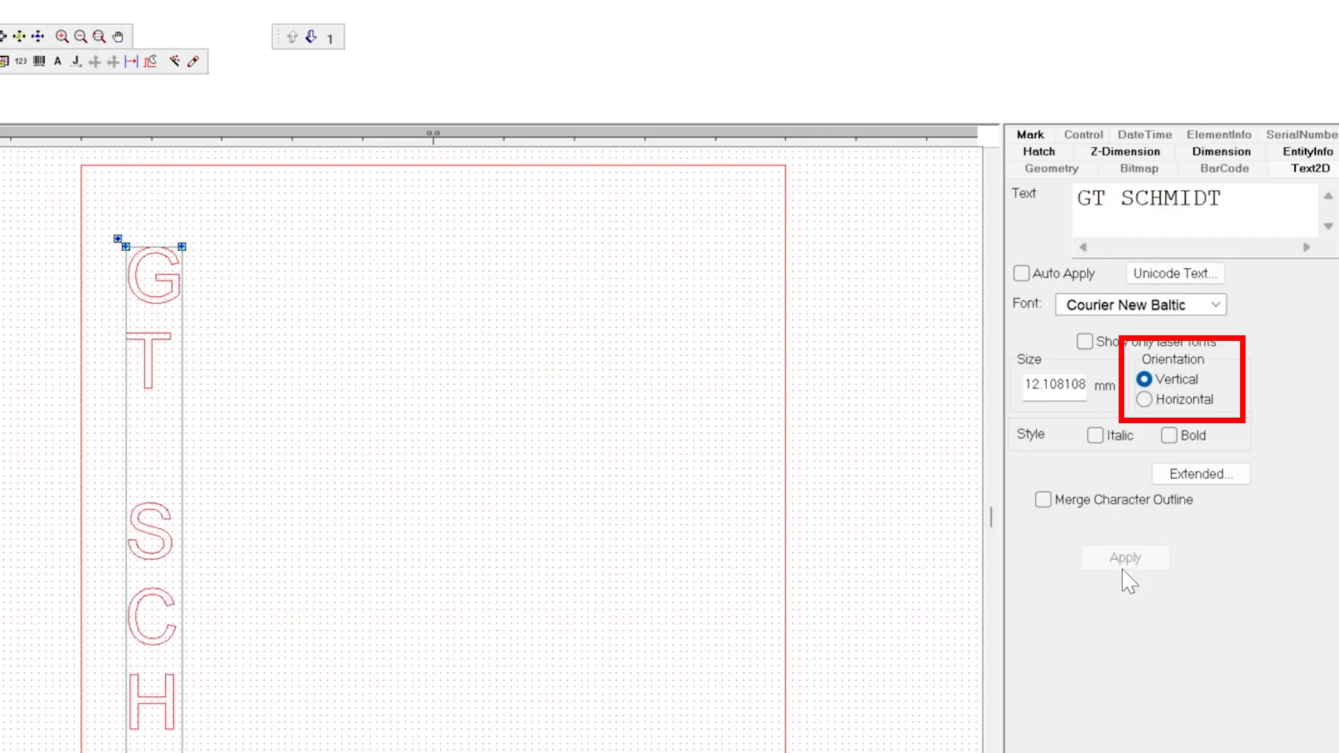
Step: Set the text orientation back to horizontal and turn Auto Apply on
click(1146, 400)
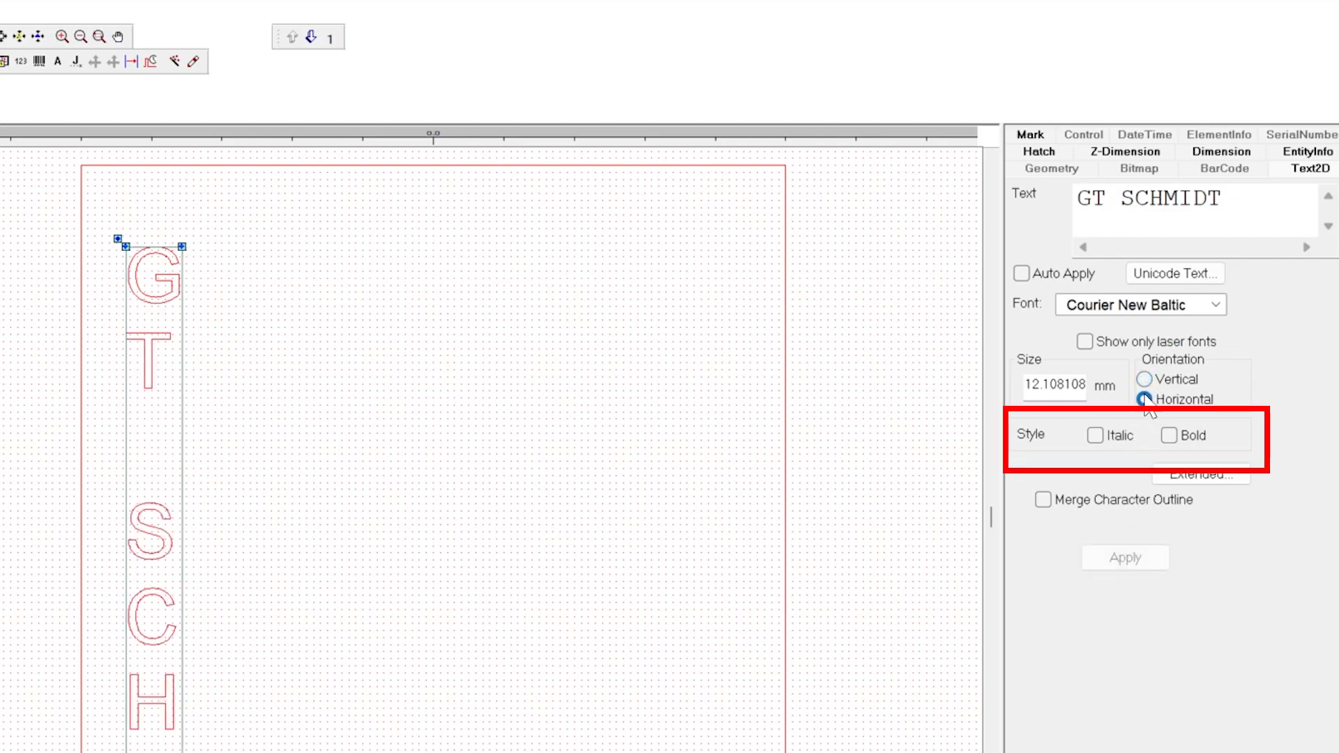
click(1022, 273)
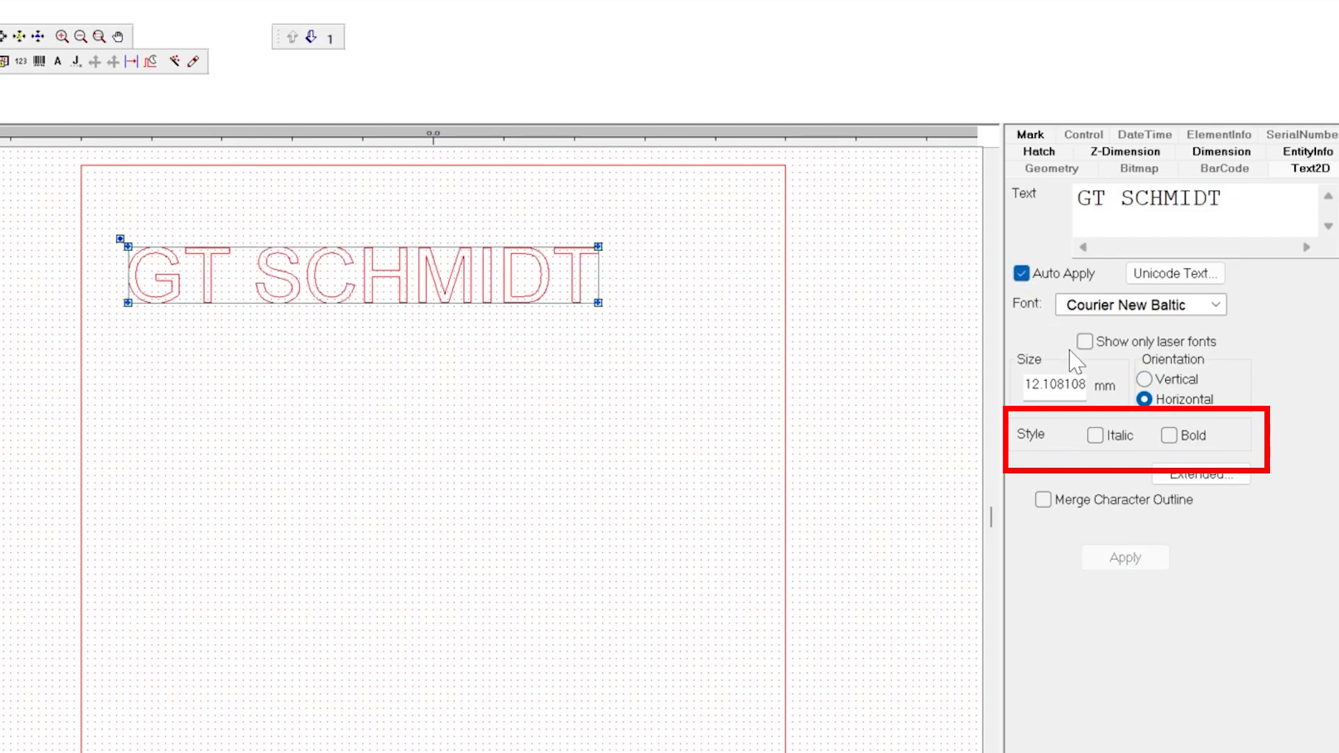
Step: Try the italic and bold styles on the text separately and combined, leaving both off at the end
click(1096, 437)
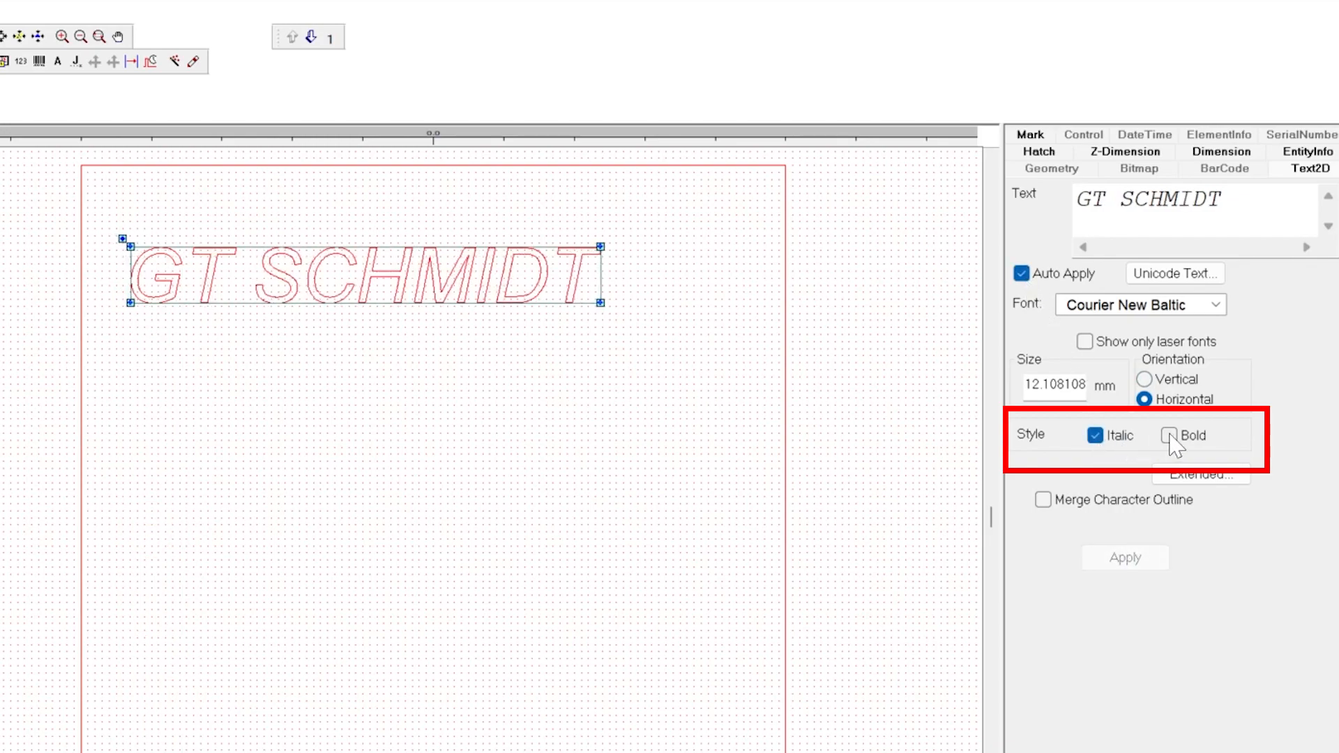
click(1095, 437)
click(1171, 437)
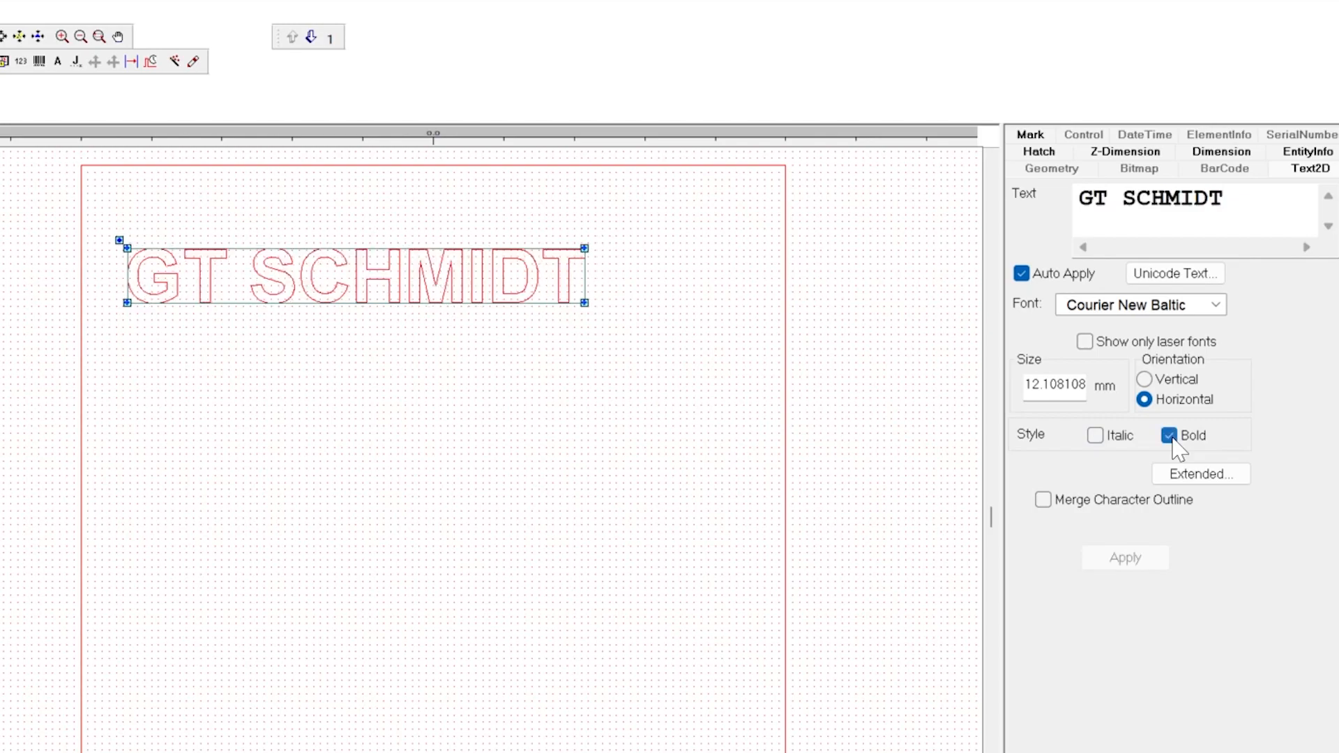
click(1101, 438)
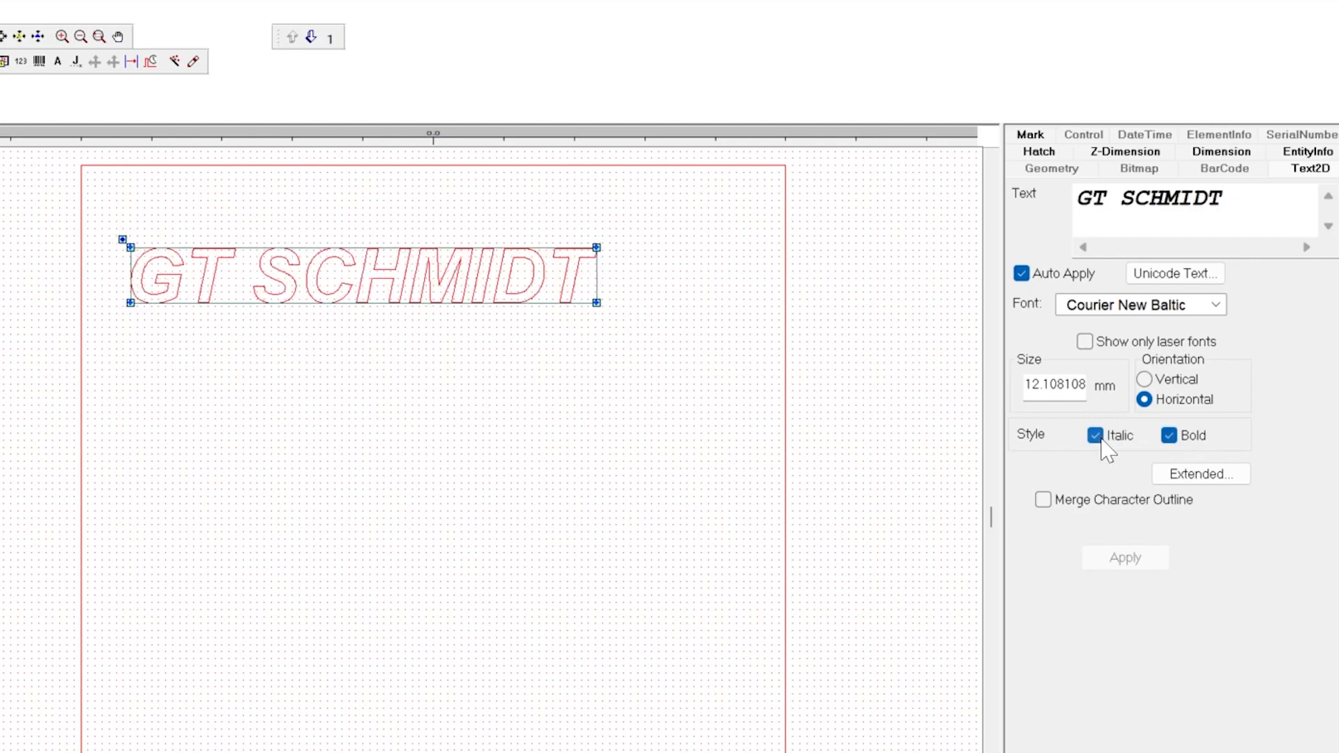
click(1099, 438)
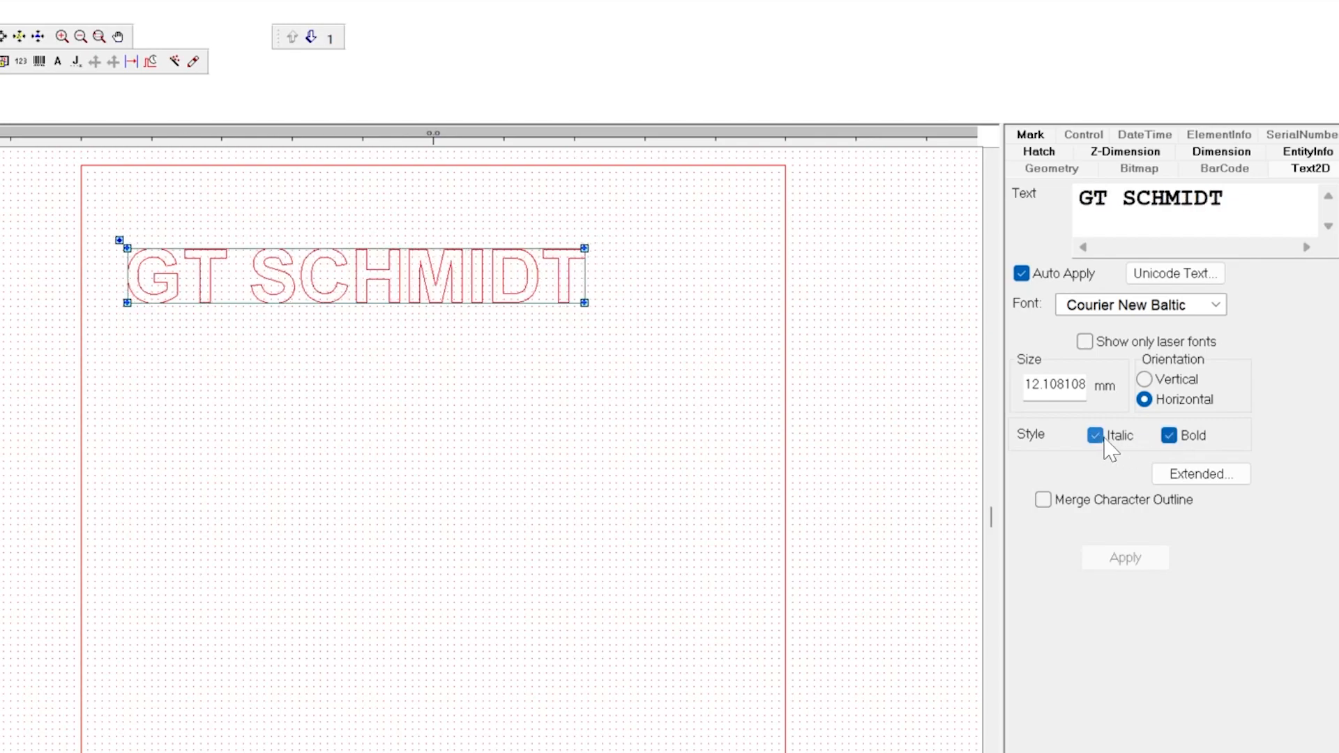
click(1168, 438)
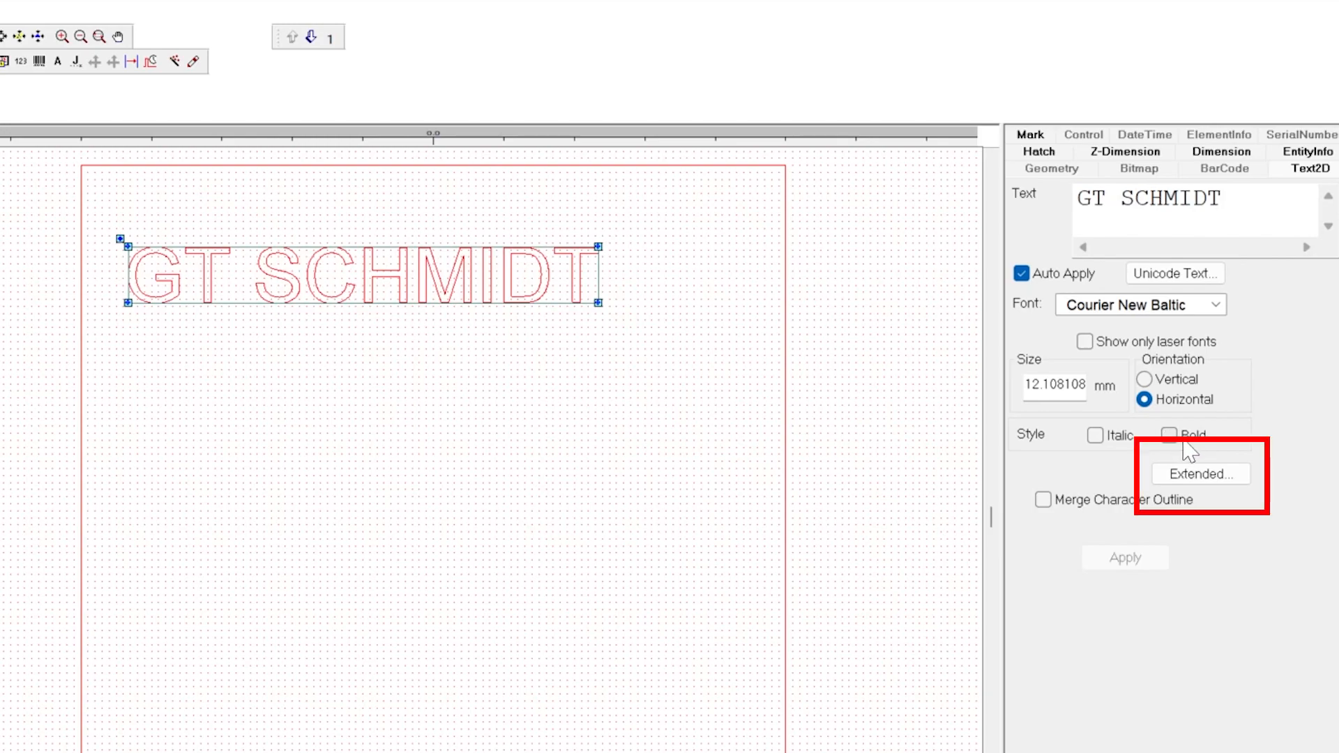
Step: Examine the extended text properties with the dialog moved clear of the text, and close it
click(1198, 475)
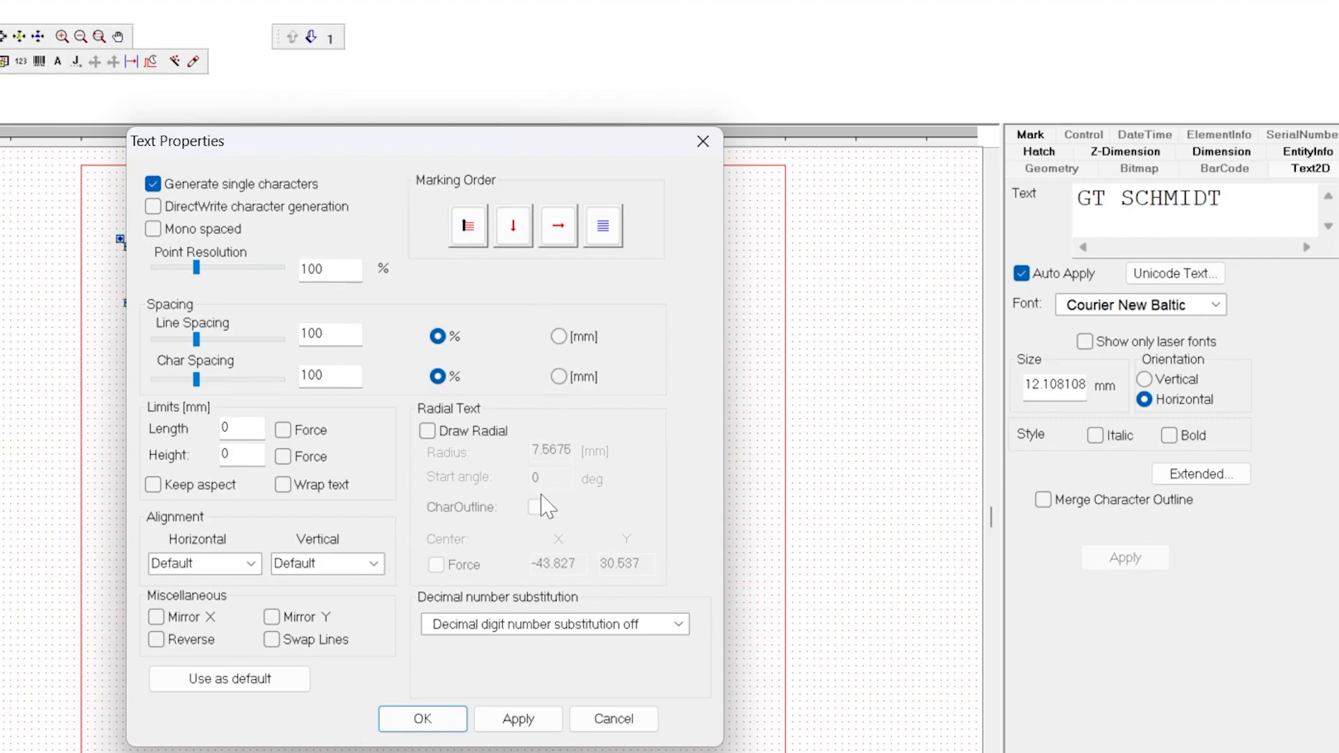
drag(333, 155, 857, 356)
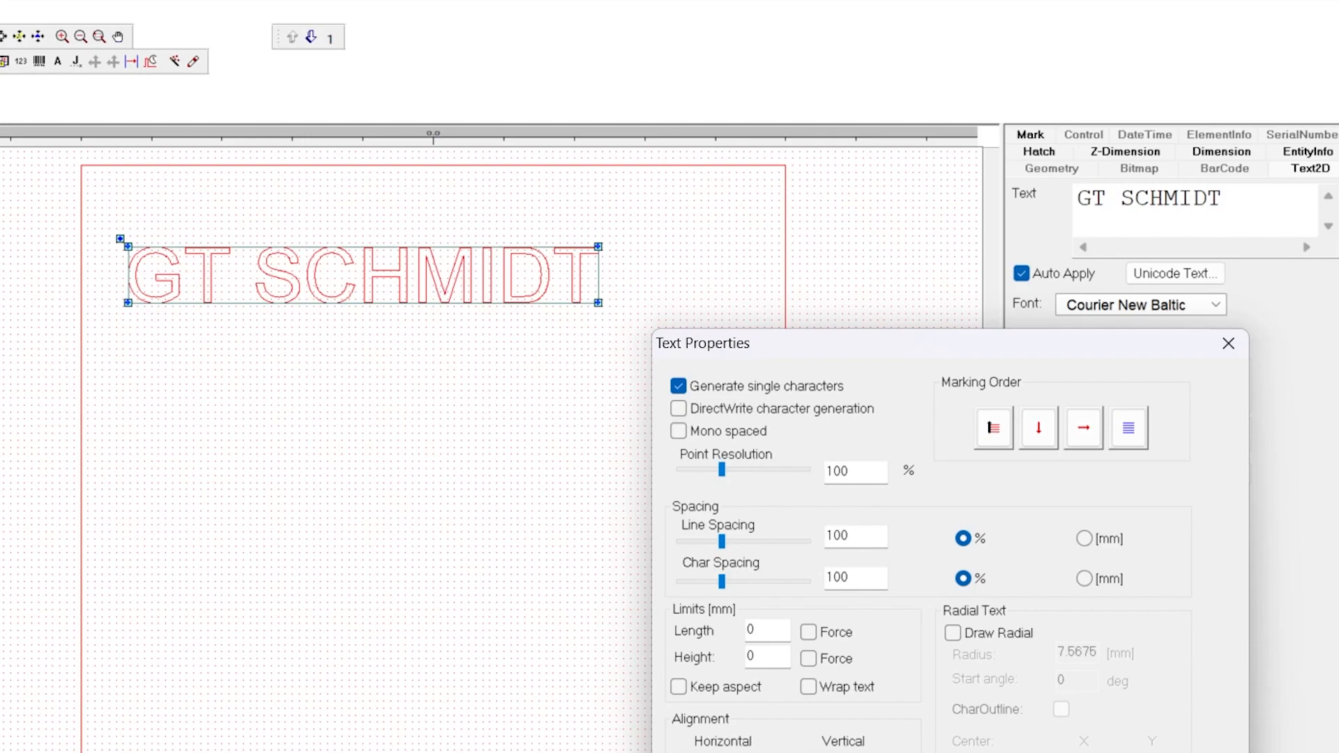
key(Return)
Step: Add two more lines reading GT SCHMIDT below the first line of the text object
click(1222, 198)
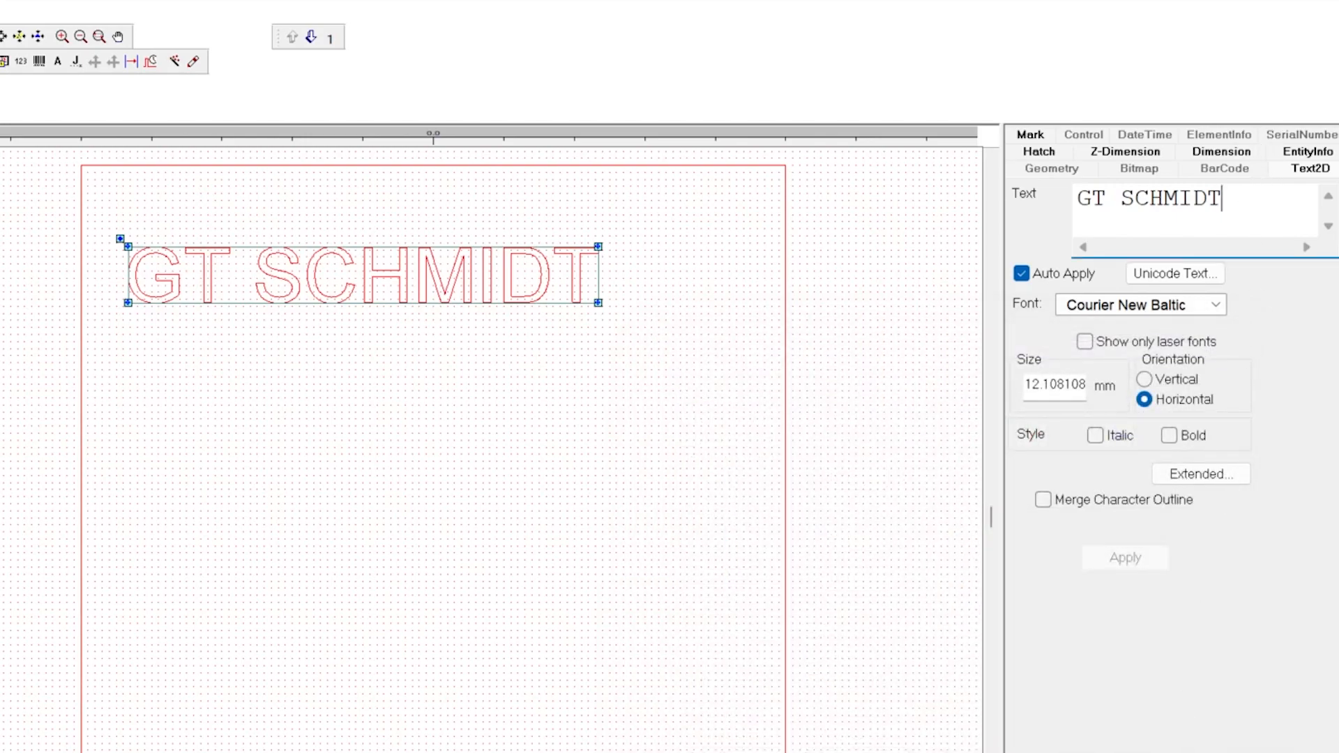
key(Return)
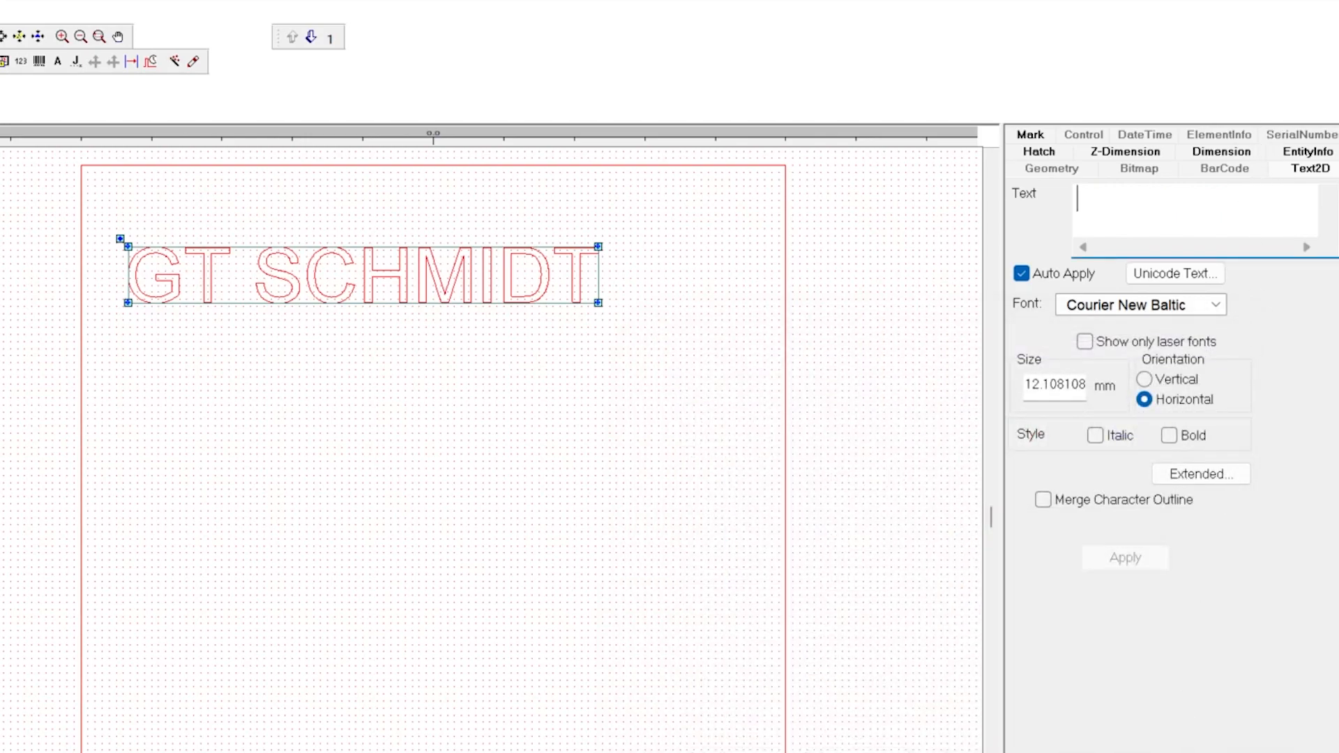
text(GT SCHMIDT)
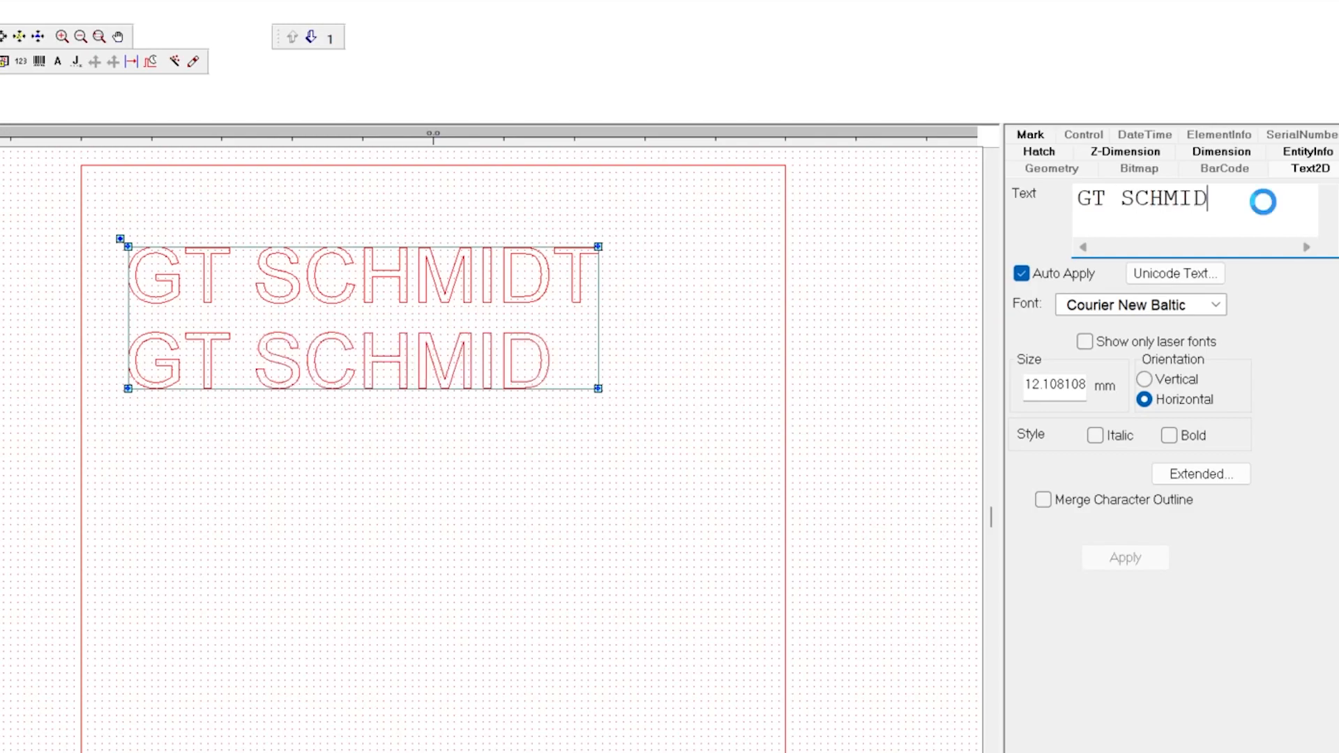
key(Return)
text(GT SCHMIDT)
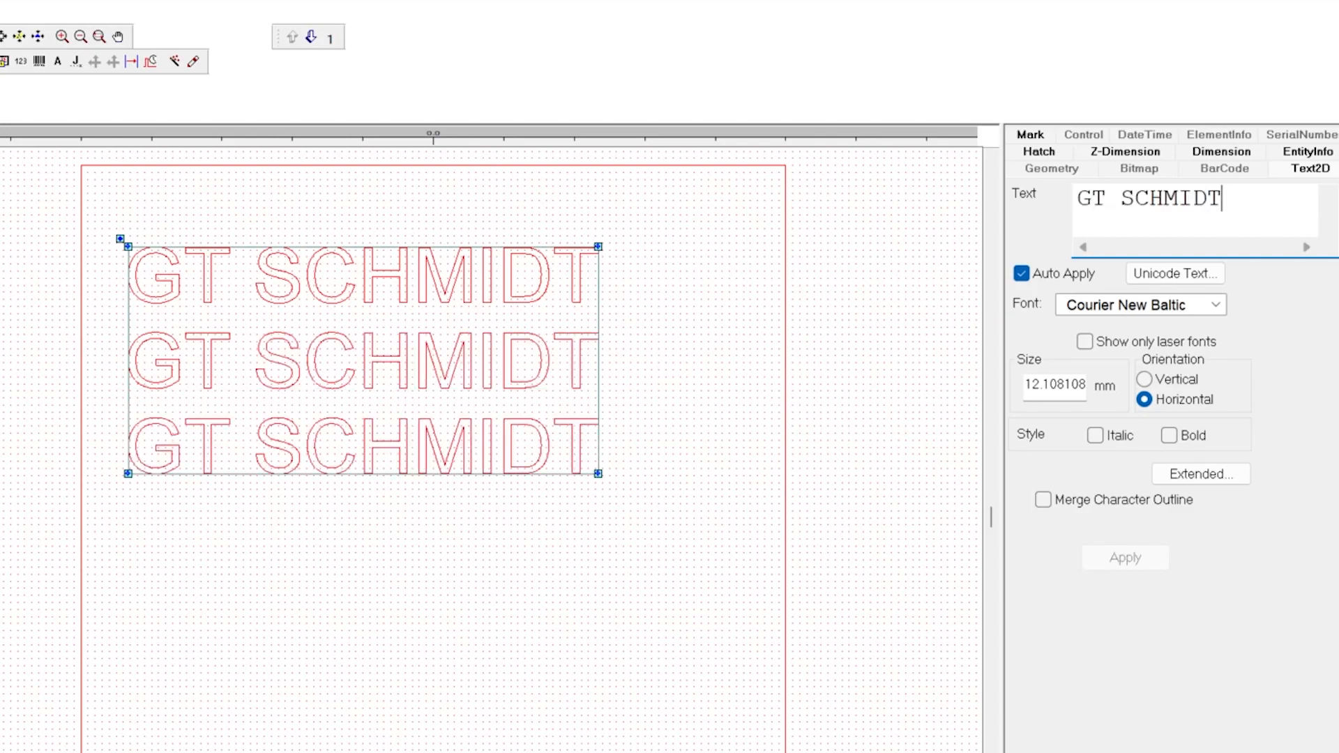
Step: Set the line spacing of the three-line text to 200 % in the extended text properties
click(1223, 473)
drag(527, 159, 350, 231)
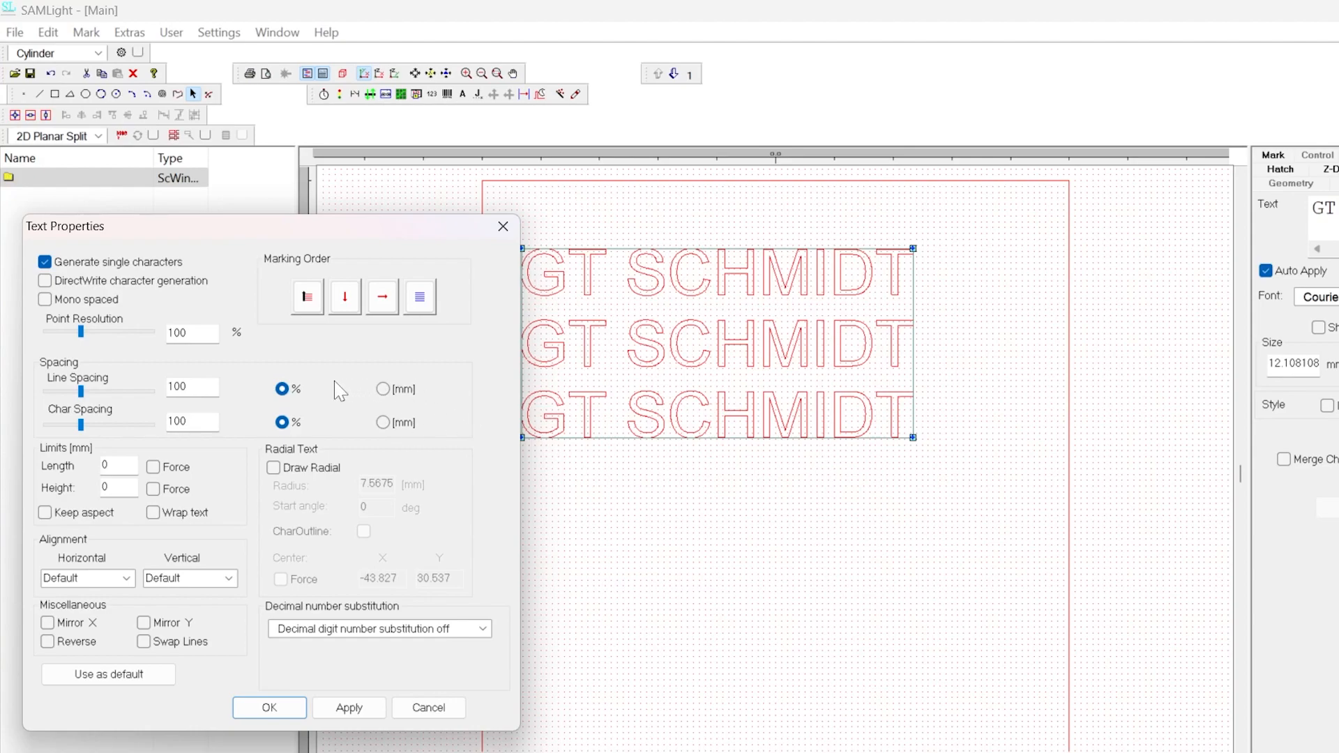
drag(187, 386, 168, 388)
text(200)
click(293, 708)
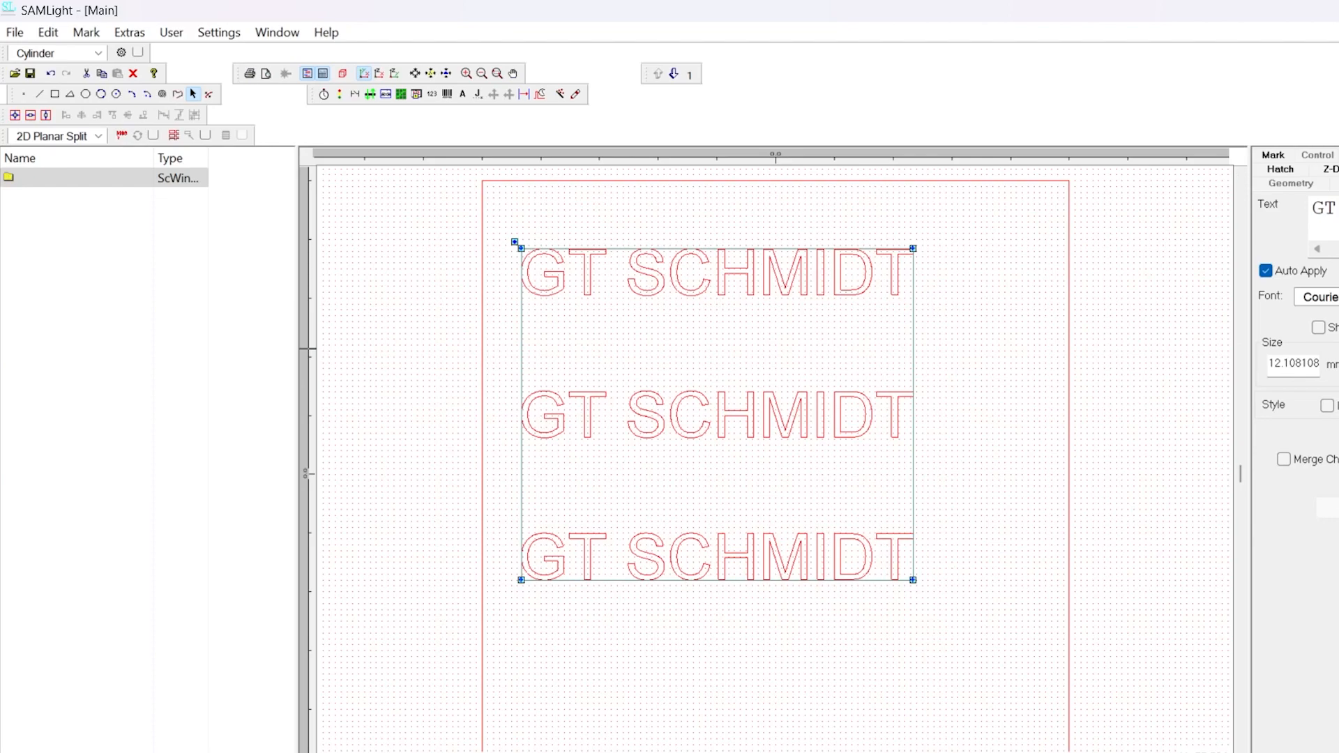
Step: Set the character spacing of the text to 125 % in the extended text properties
click(1328, 508)
drag(865, 161, 362, 207)
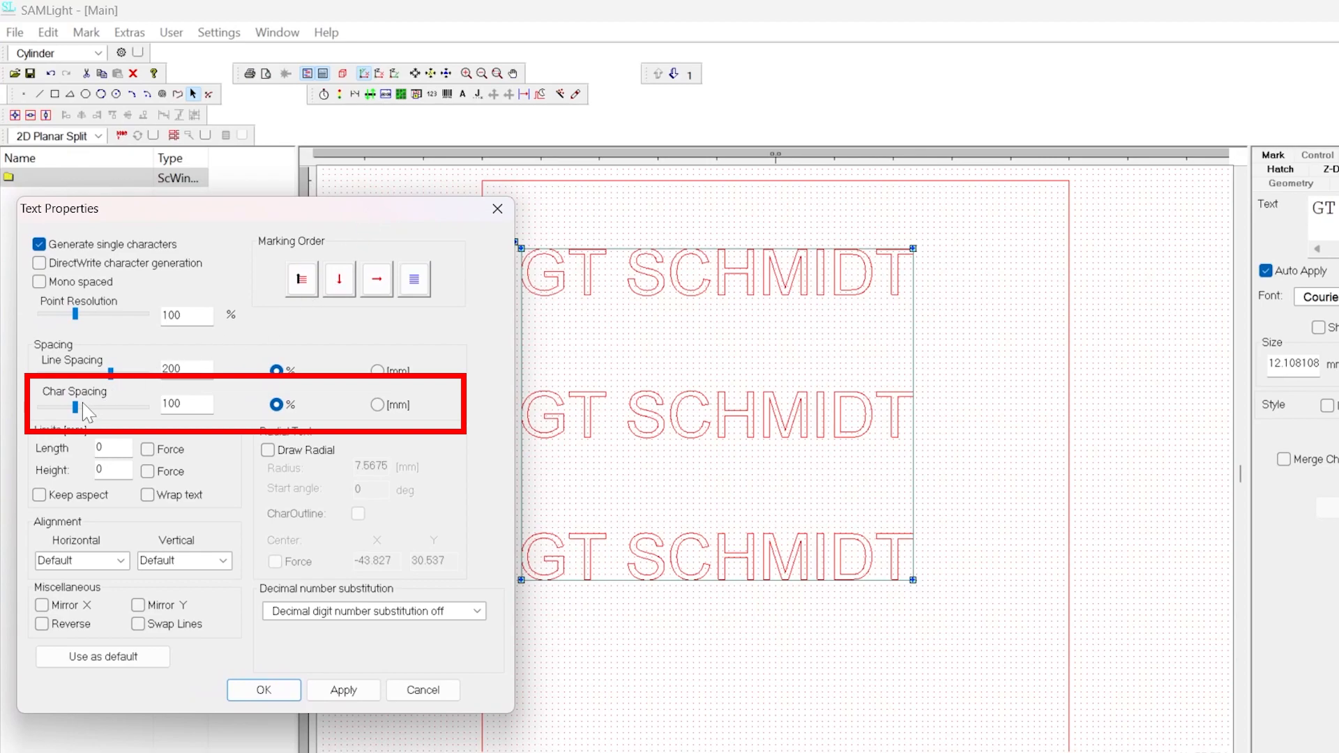
double_click(171, 403)
text(125)
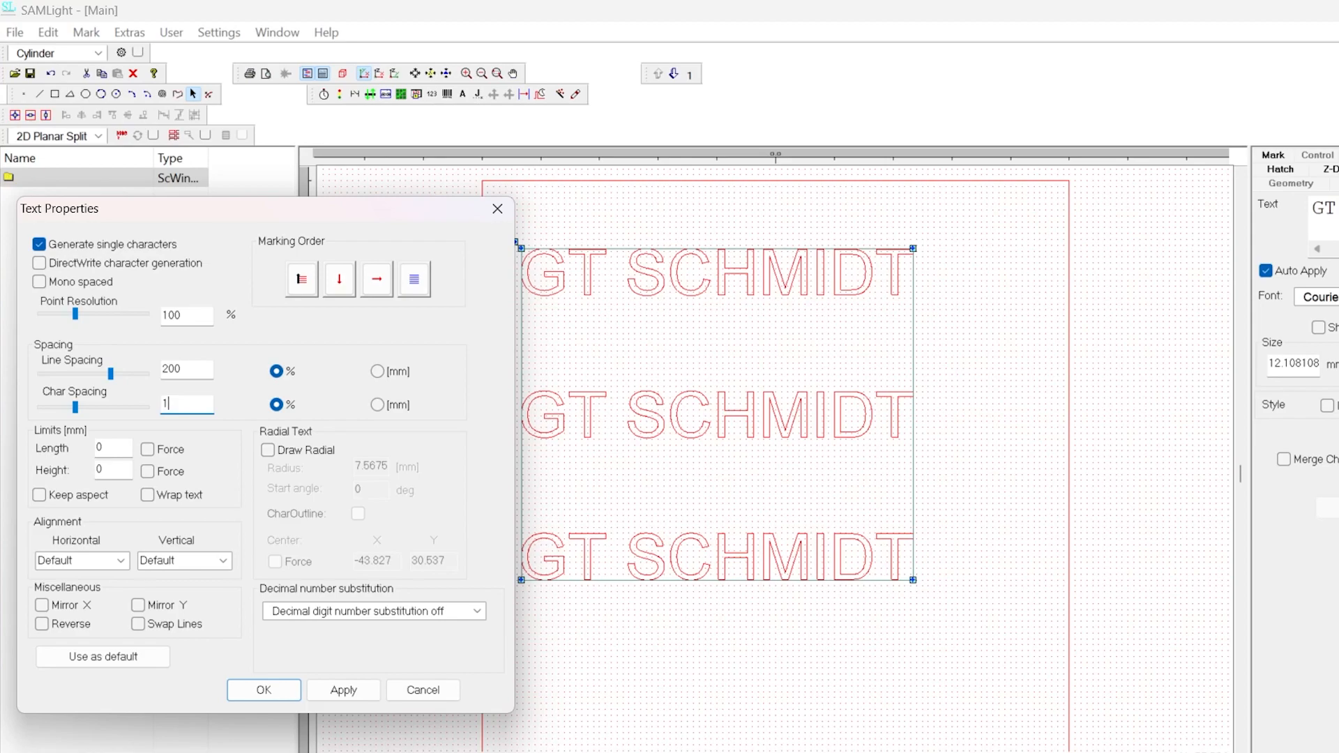
click(278, 694)
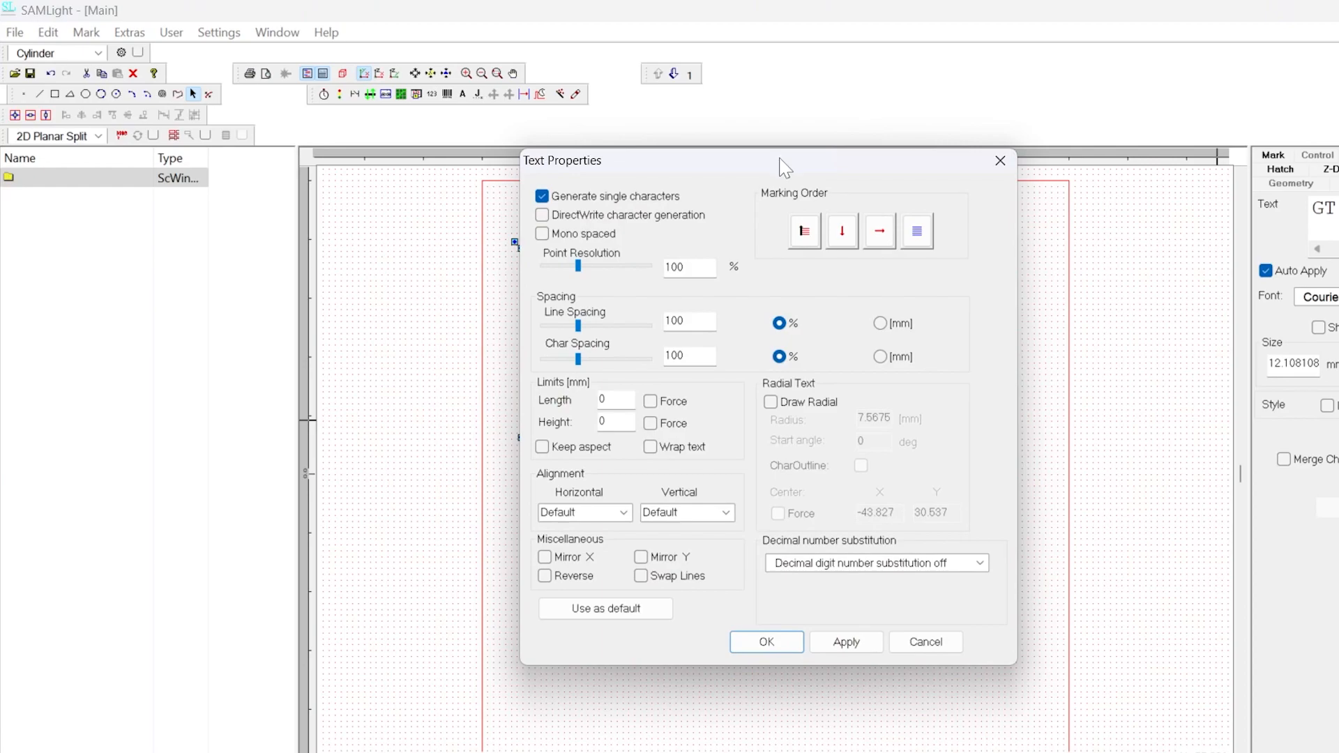
Step: Draw the text radially with a radius of 12 mm
drag(784, 167, 269, 190)
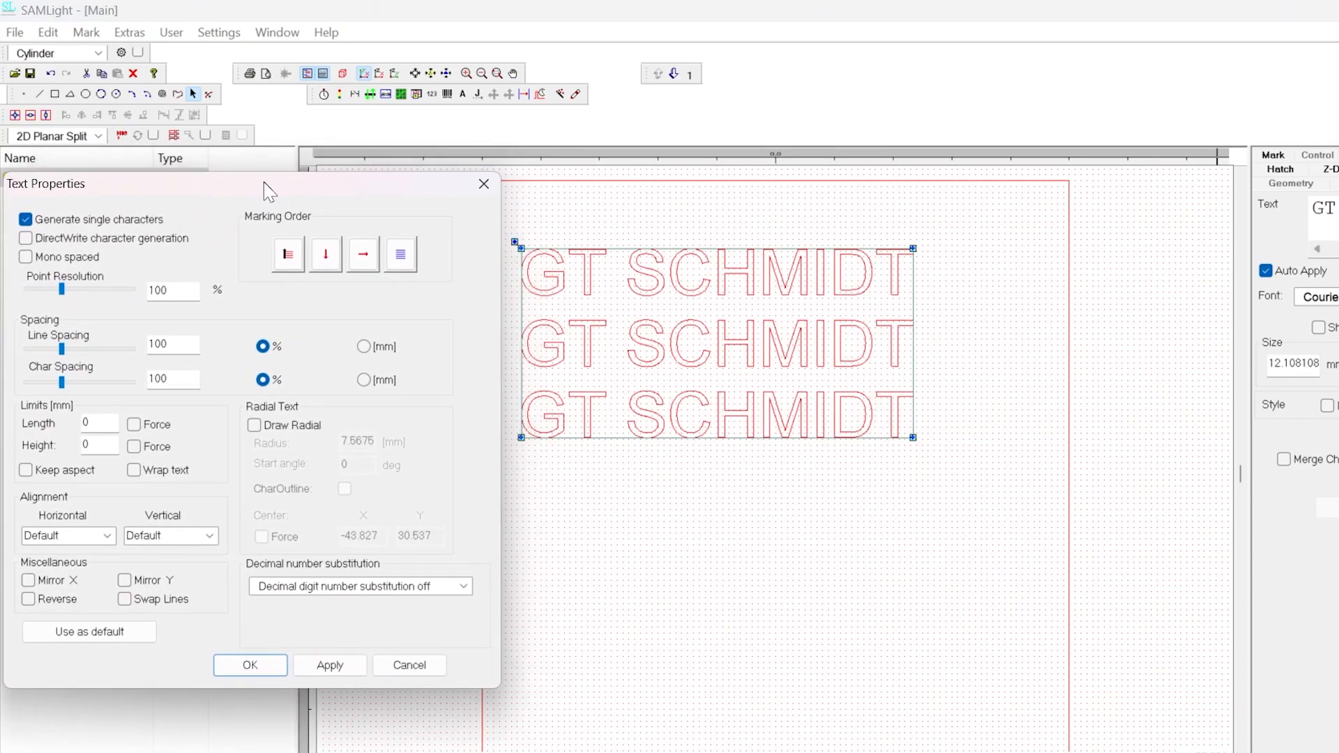
click(258, 427)
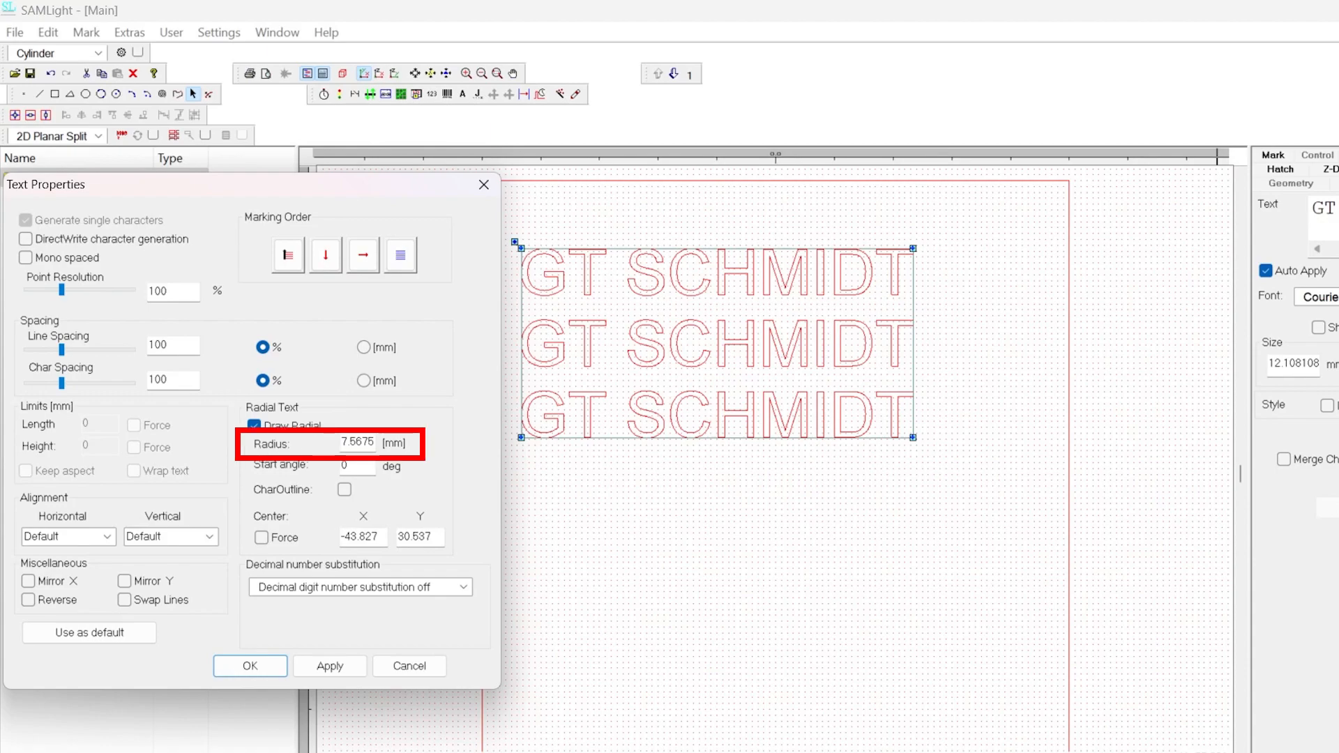
double_click(357, 442)
text(50)
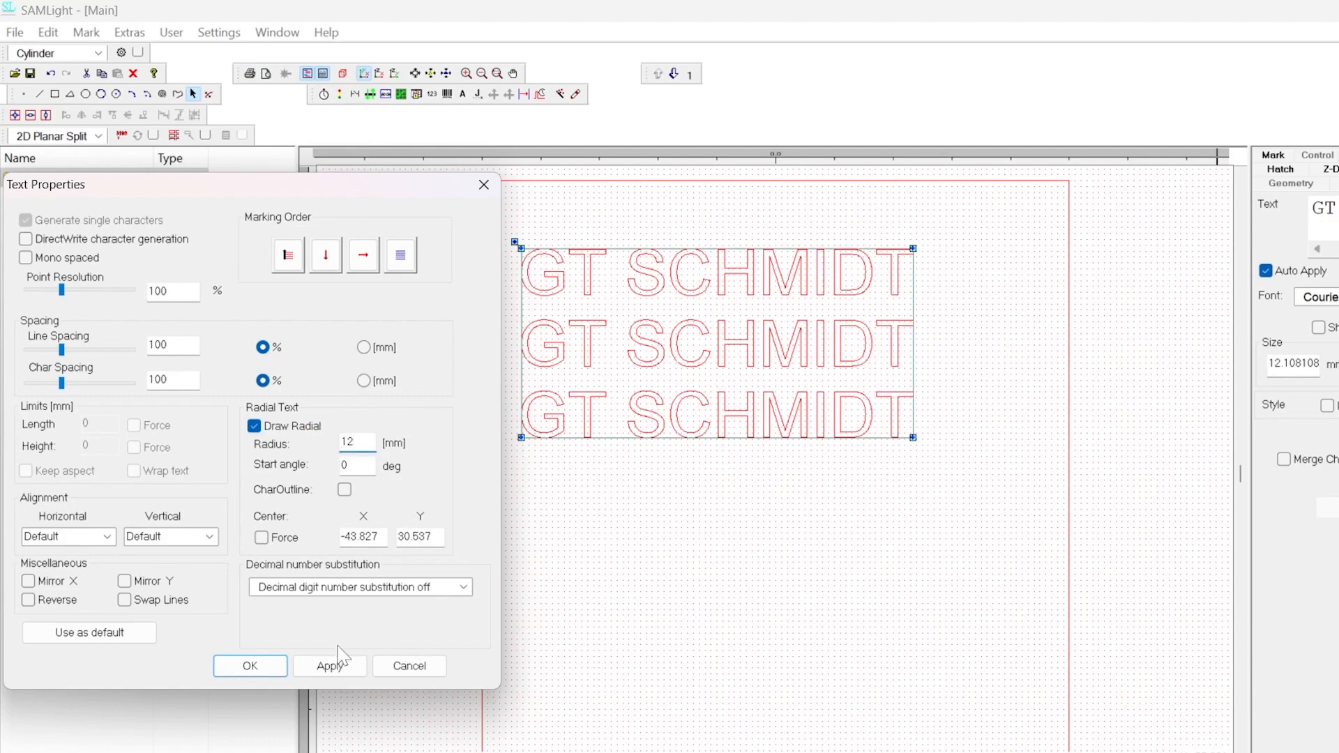
click(265, 667)
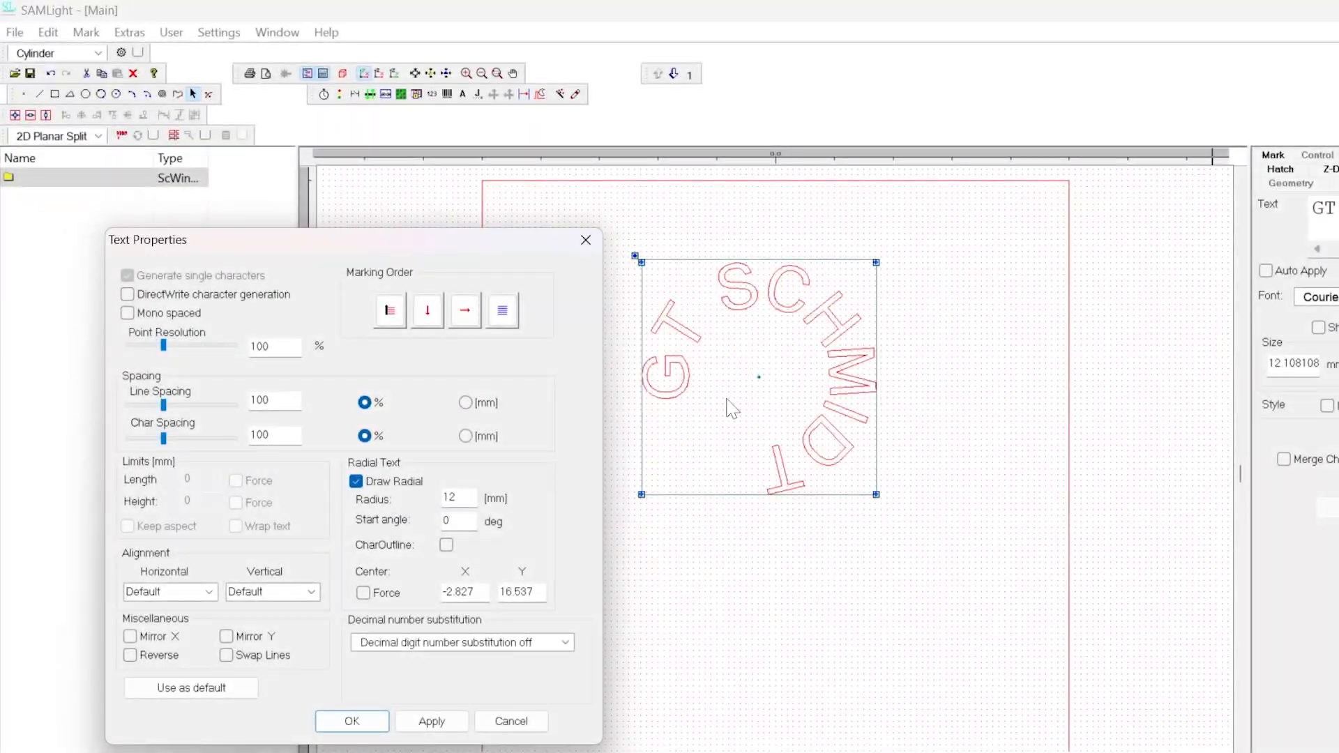
Step: Set the start angle of the radial text to 90 degrees
drag(452, 521, 438, 523)
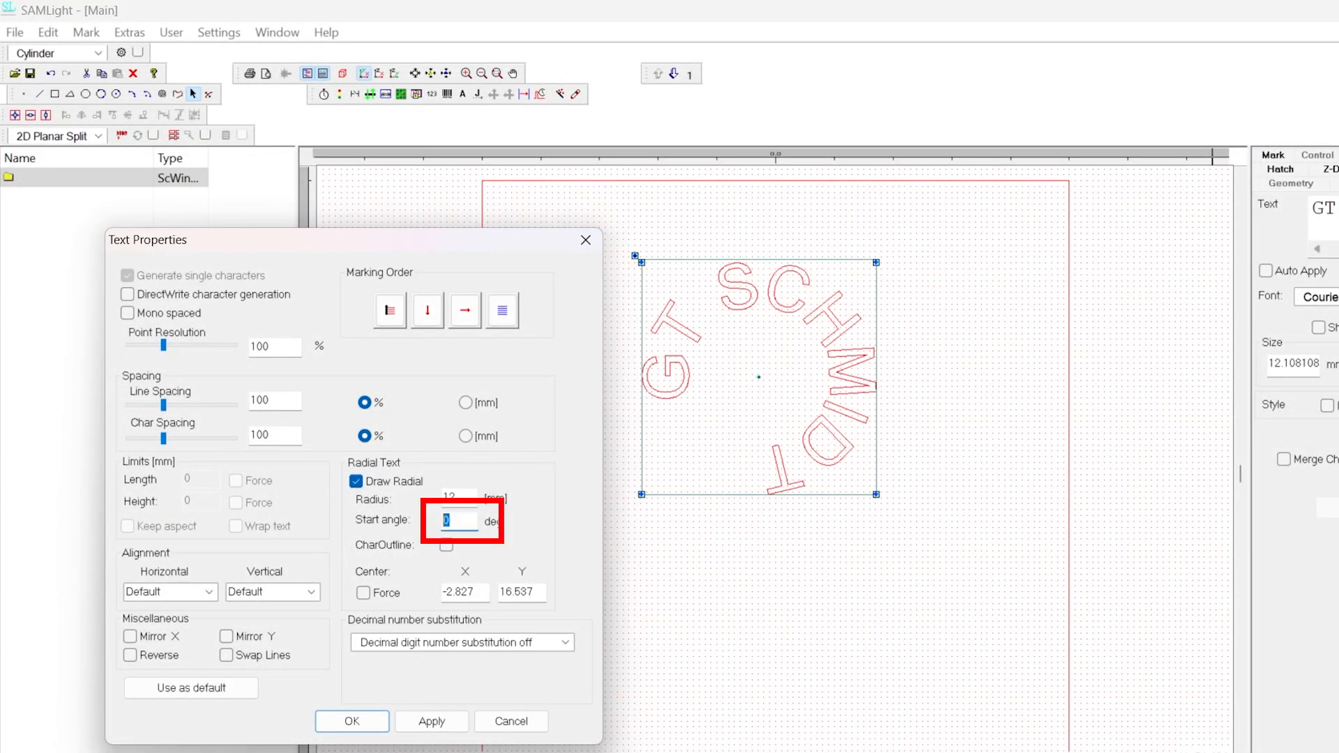
text(90)
key(Return)
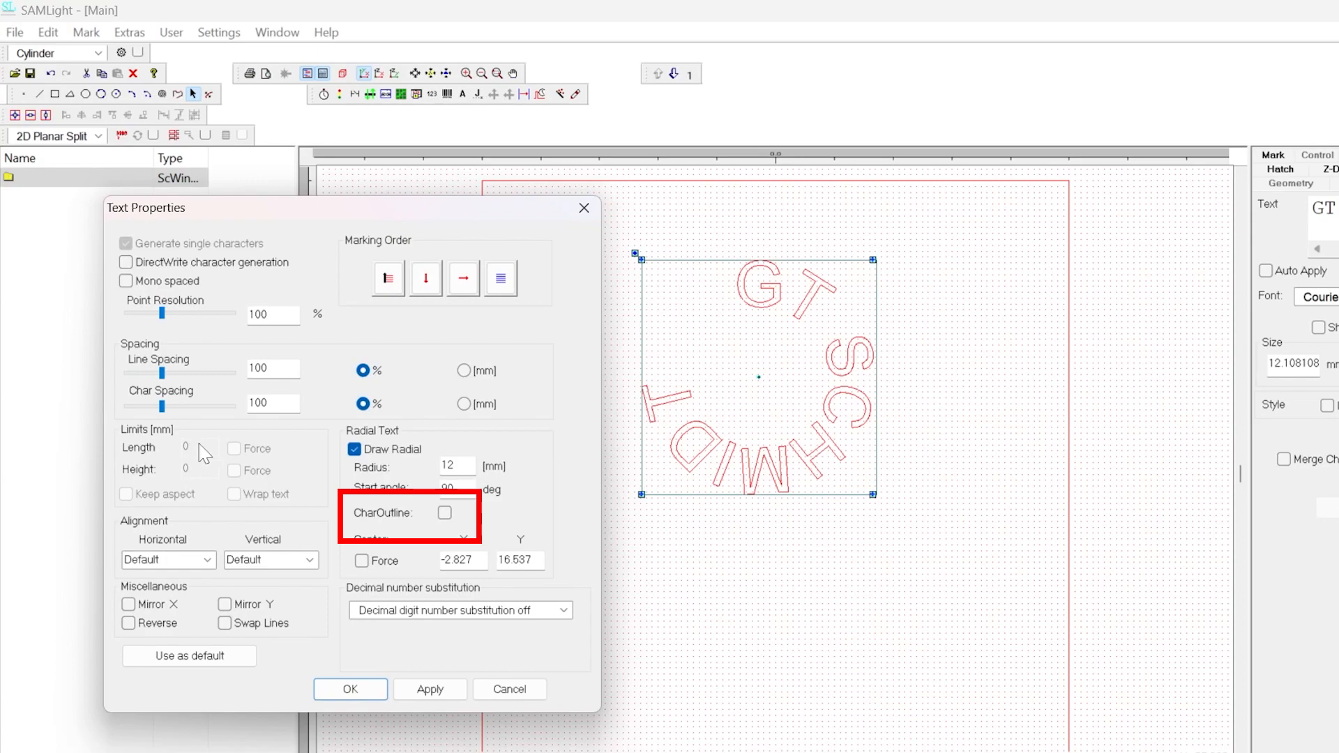
Step: Enable CharOutline for the radial text, with a start angle of 0 and a limit angle of 180 degrees
click(444, 513)
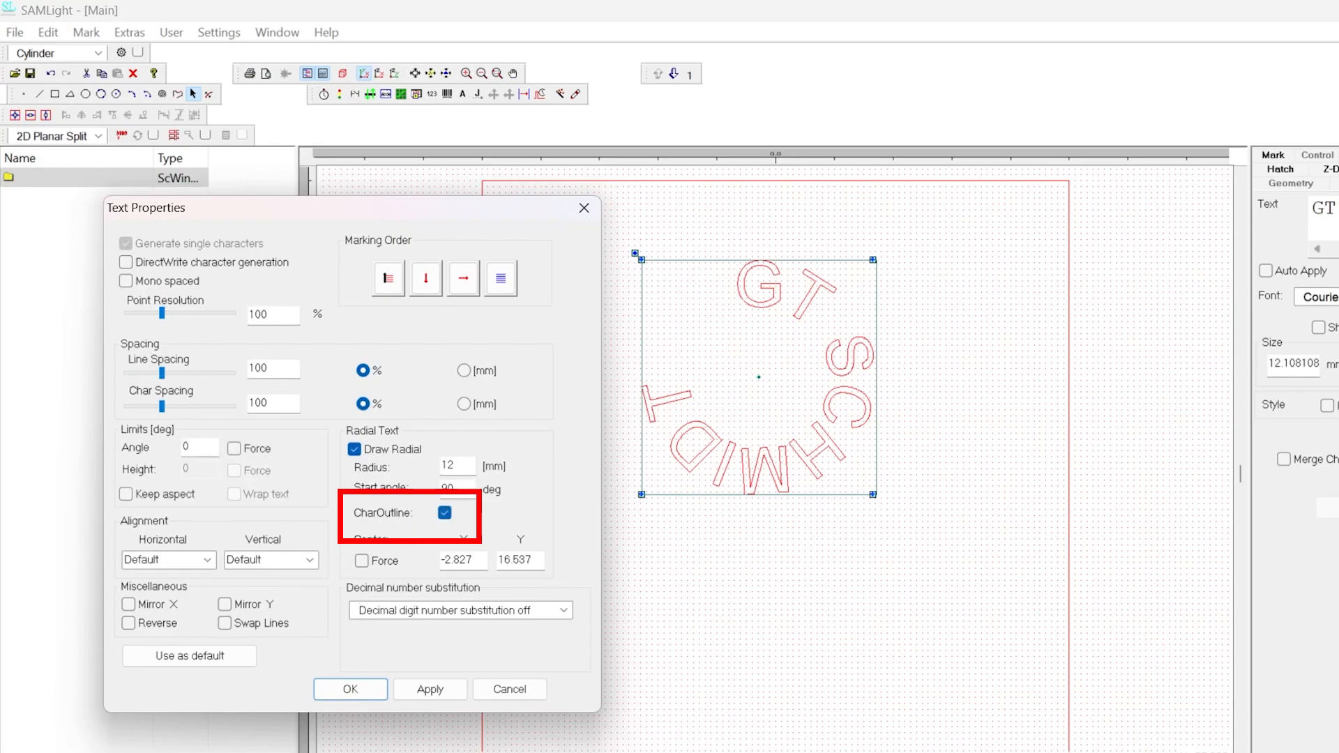
double_click(186, 446)
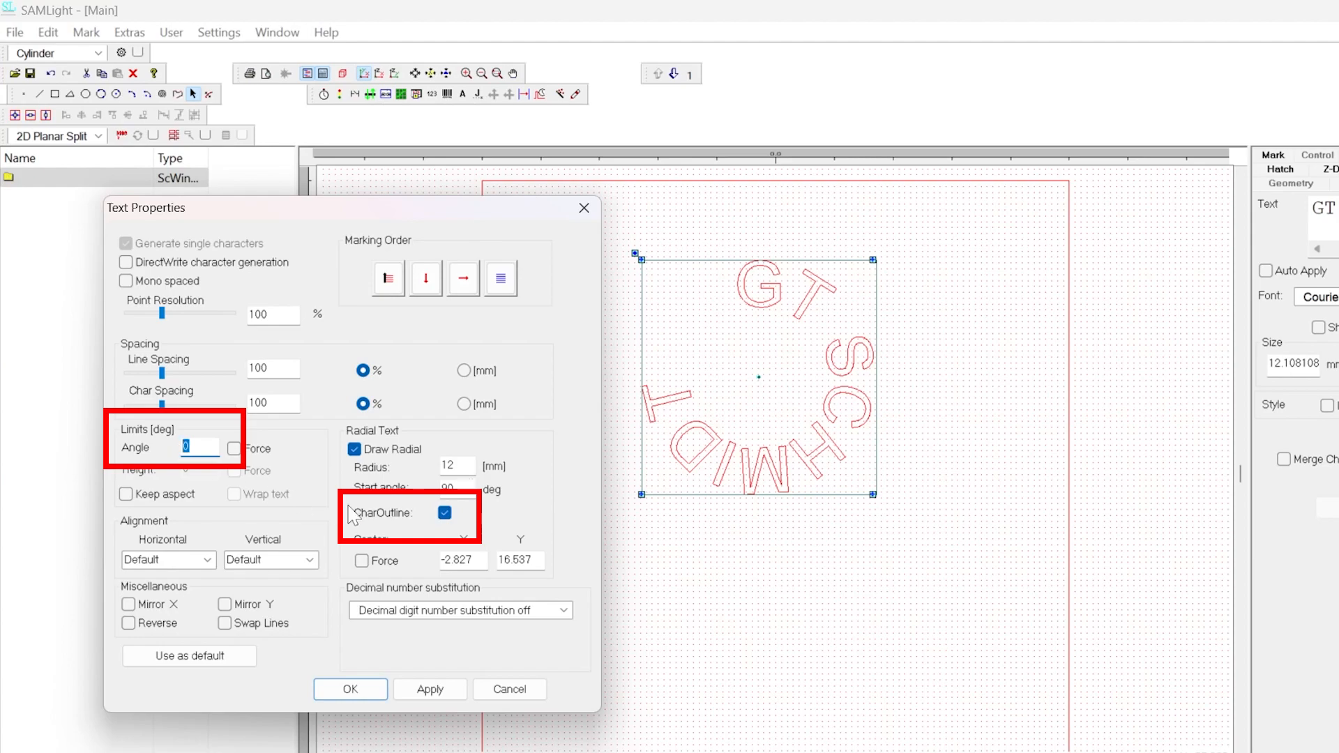
drag(456, 488, 440, 488)
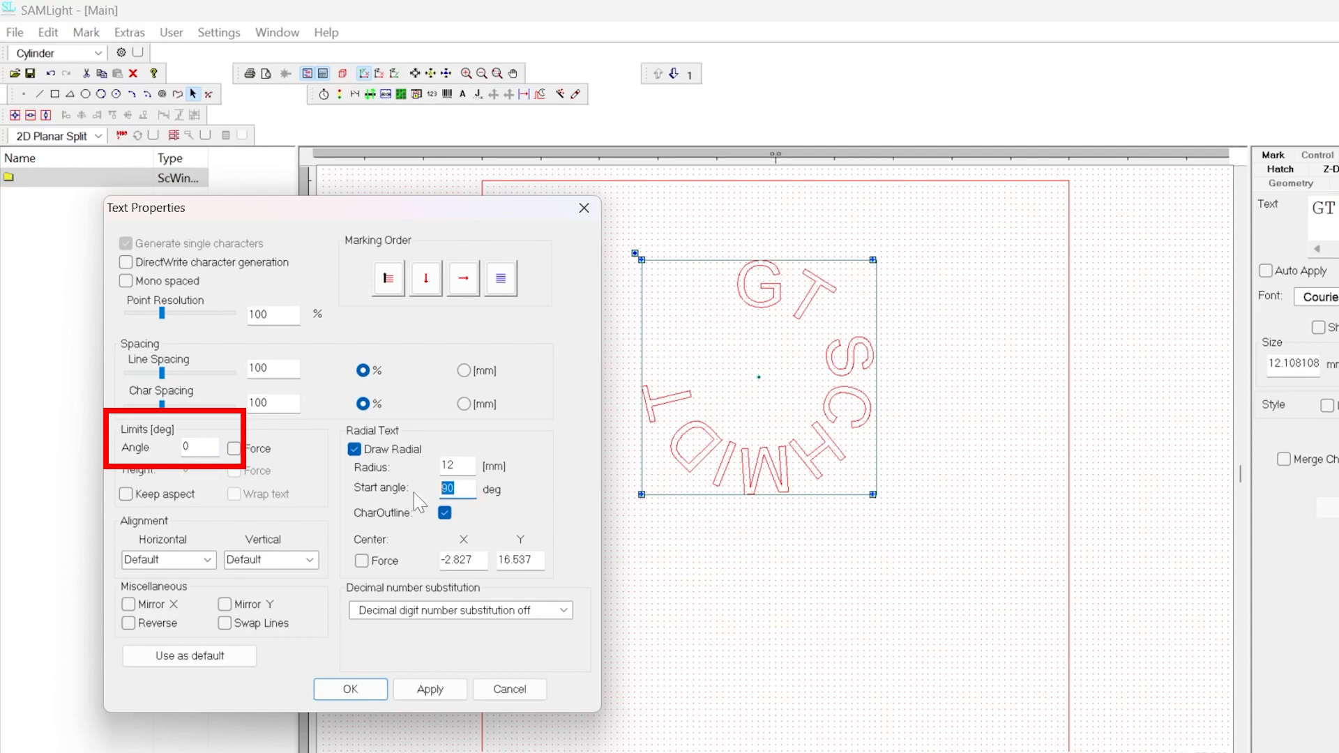
text(0)
double_click(187, 447)
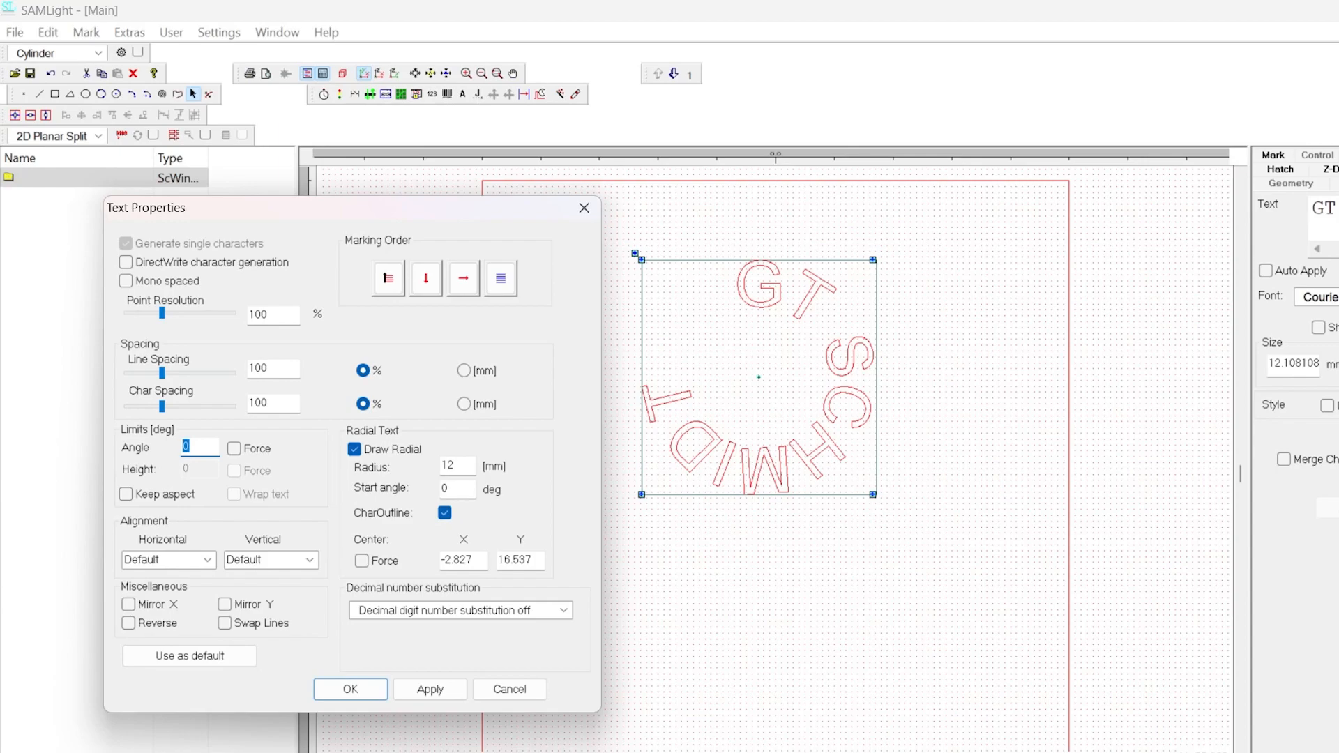
text(180)
click(351, 689)
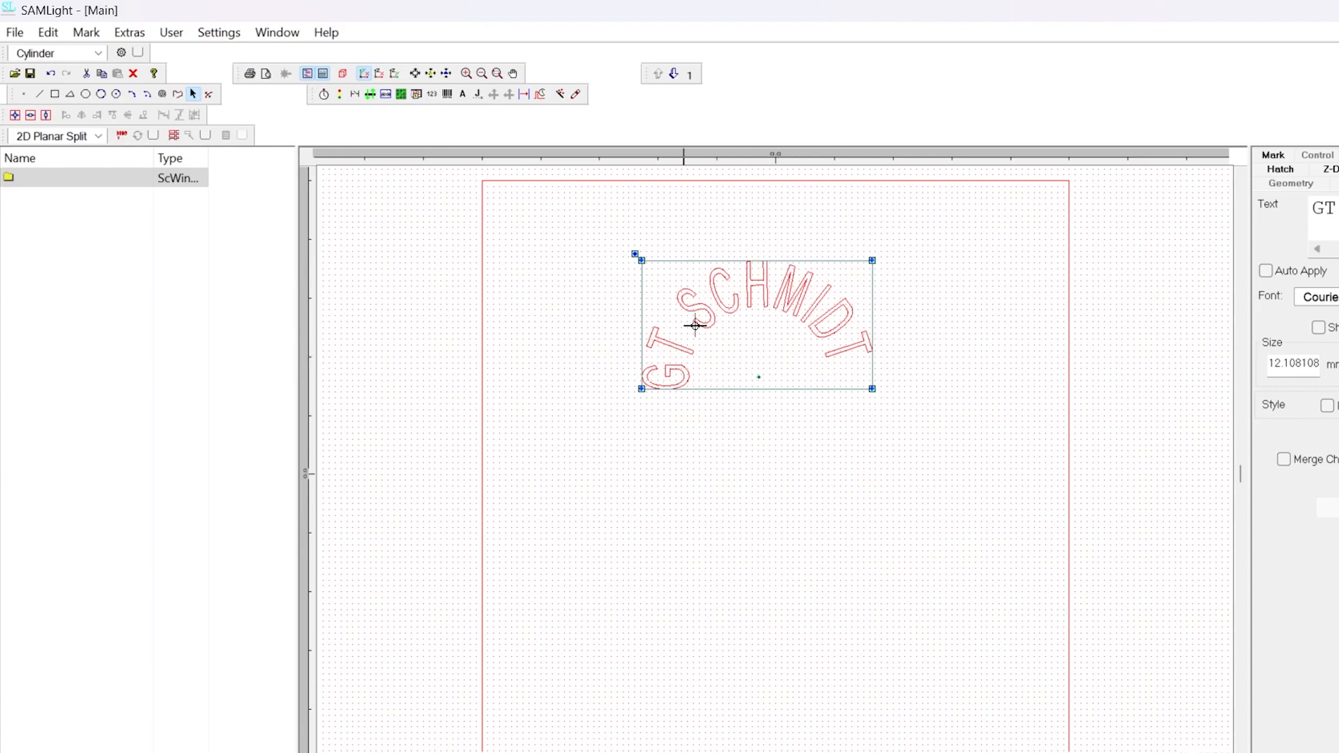
Step: Turn CharOutline off and set the radial text's center to X 0 and Y 0
double_click(858, 383)
click(462, 526)
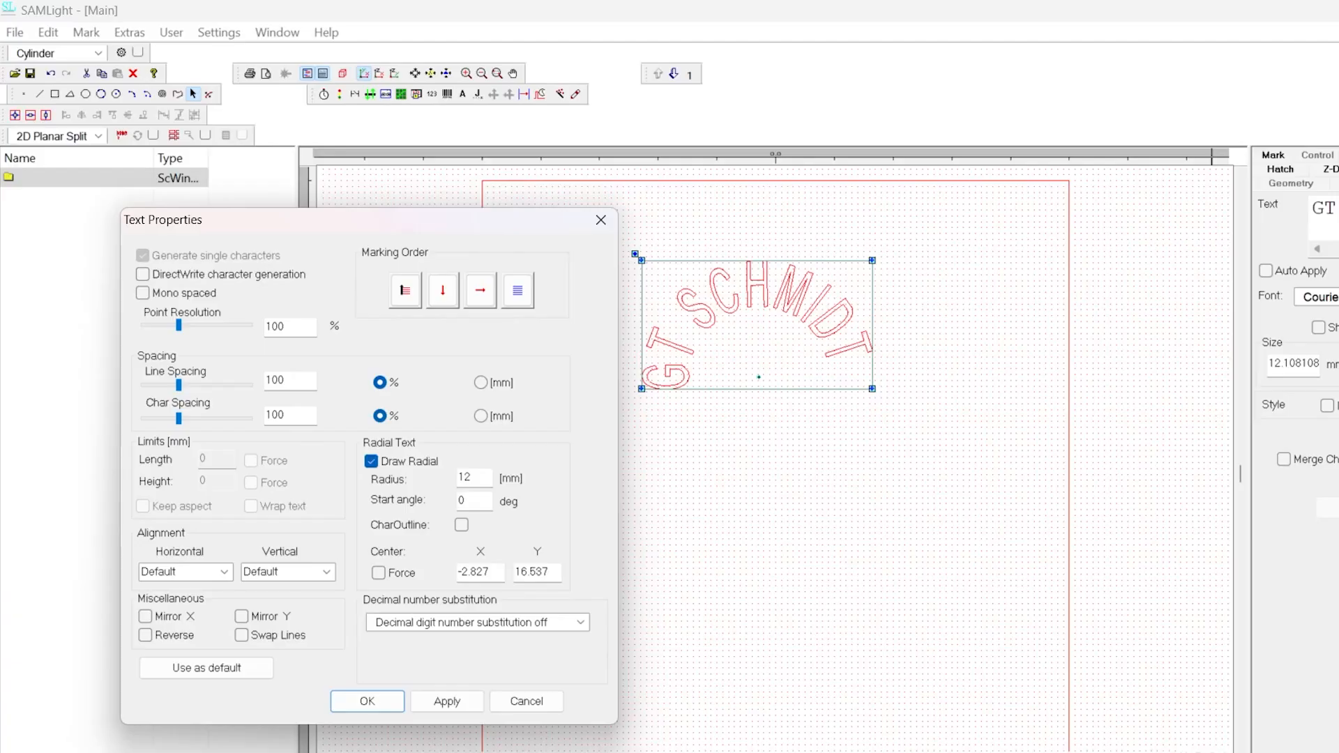
double_click(482, 572)
text(0)
double_click(547, 572)
text(0)
click(367, 702)
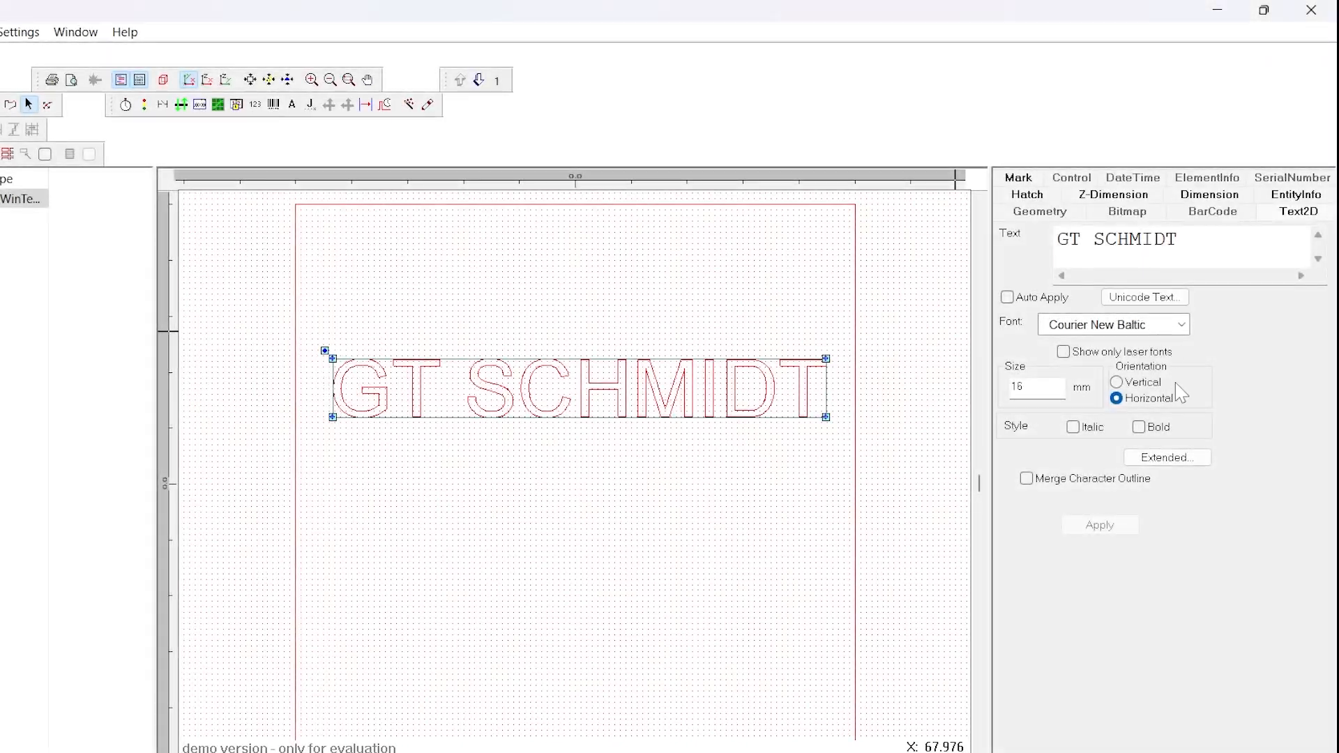
Step: Limit the length of the horizontal GT SCHMIDT text to 50 mm in the extended text properties
click(1179, 459)
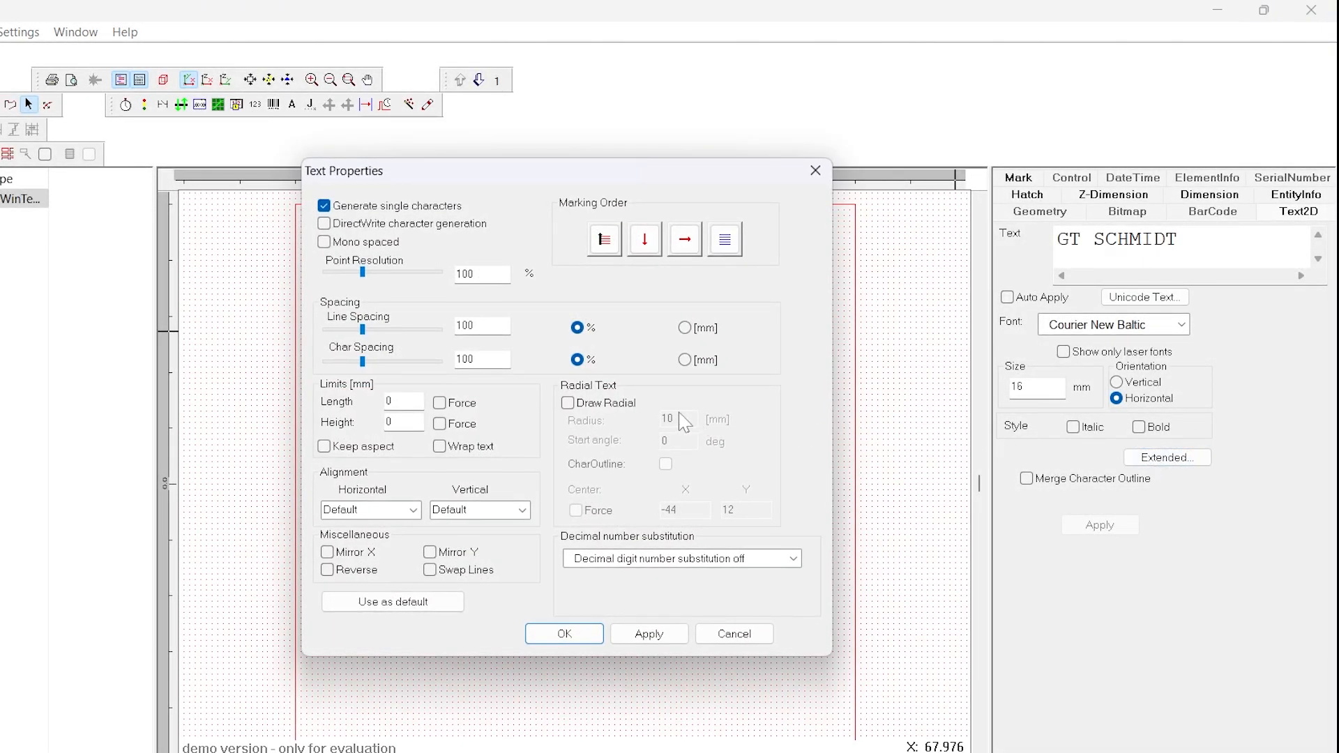
click(394, 401)
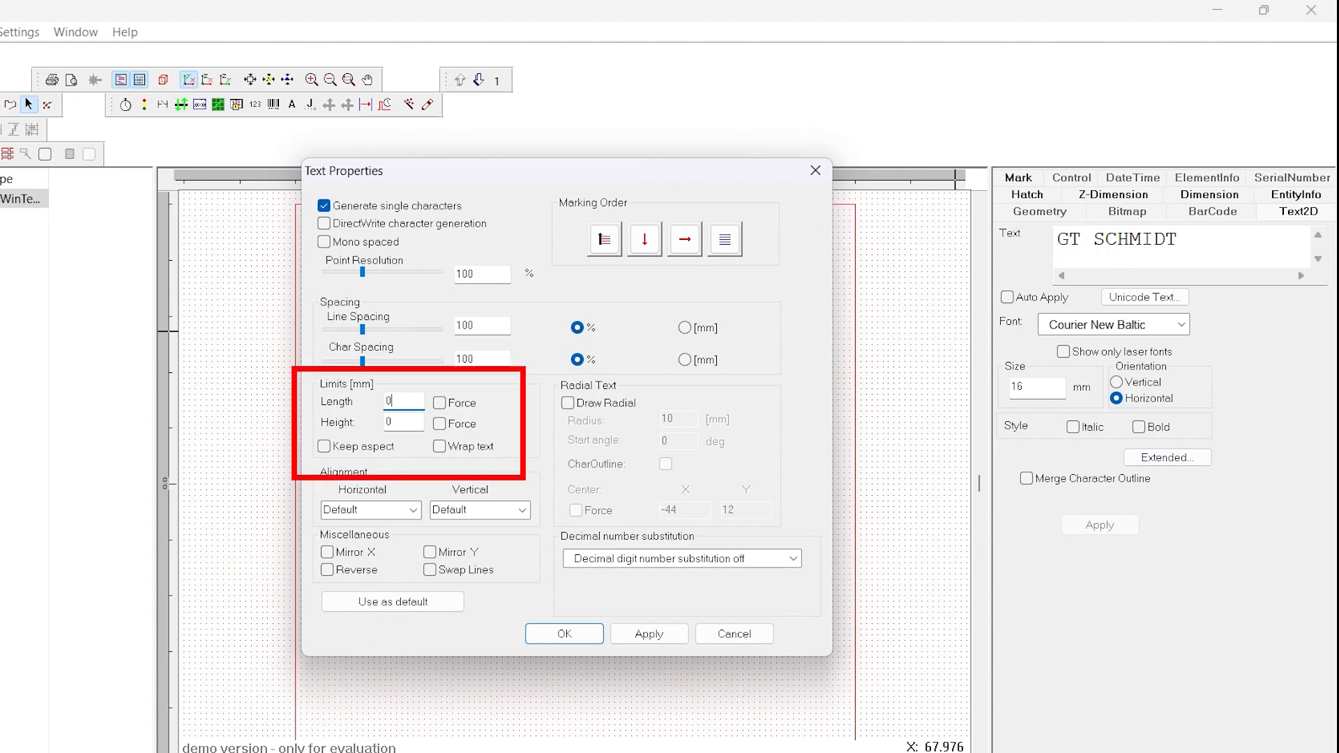
drag(394, 401, 384, 401)
text(50)
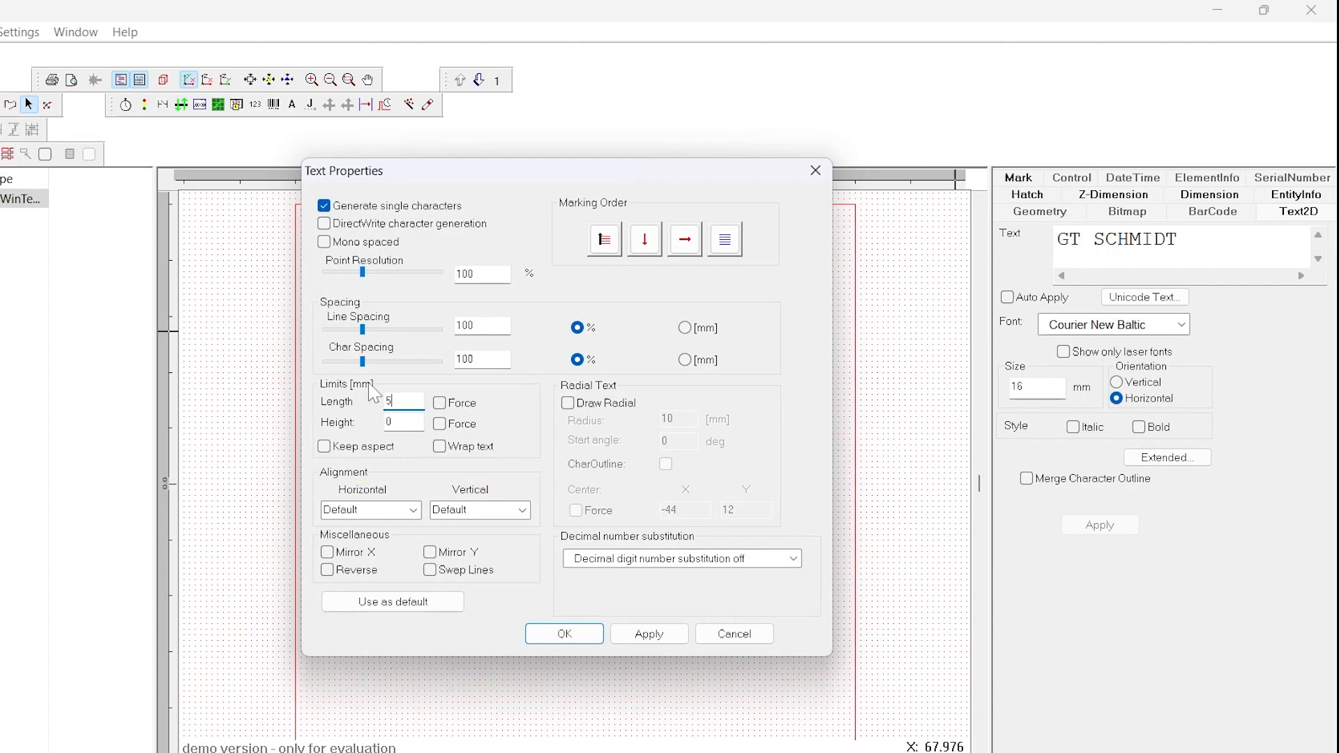
click(551, 636)
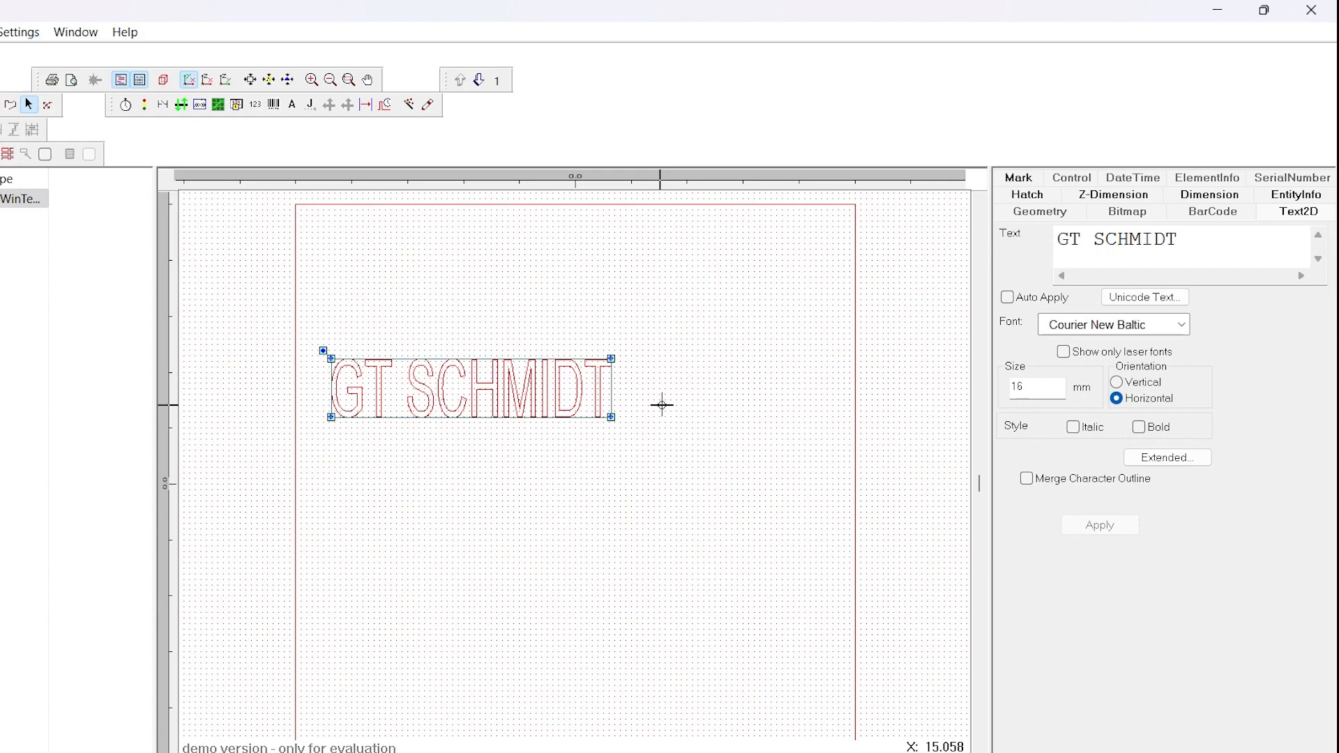
Step: Turn Auto Apply on and append further GT words to the end of the length-limited text line
drag(1180, 239, 1010, 283)
click(1008, 297)
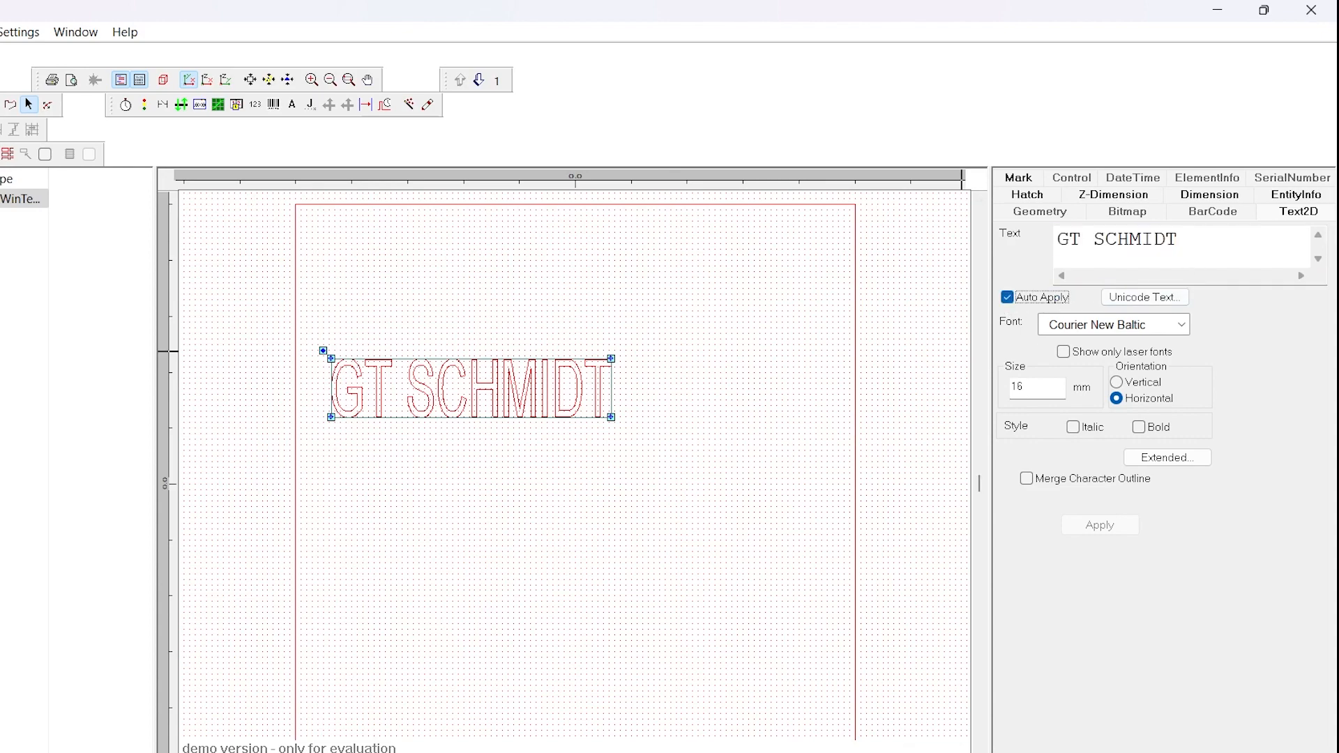
text(GT GT GT)
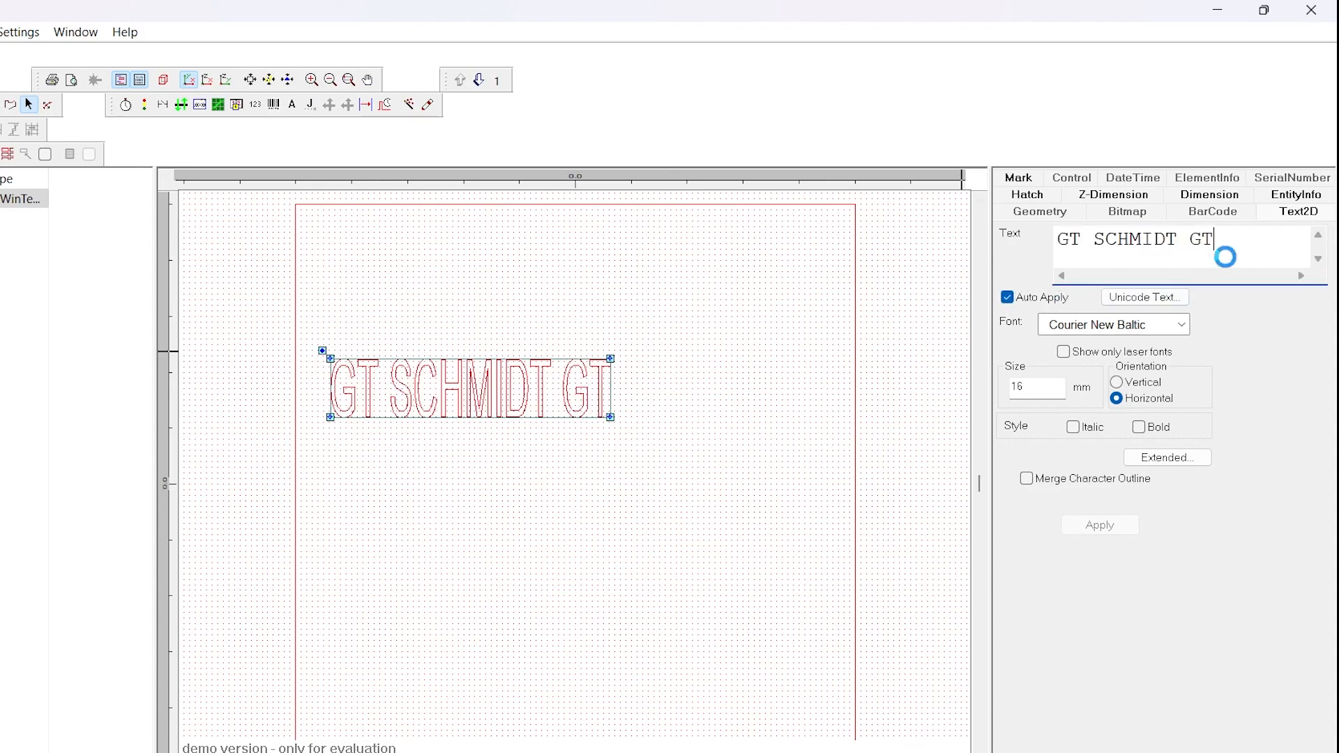
text( GT)
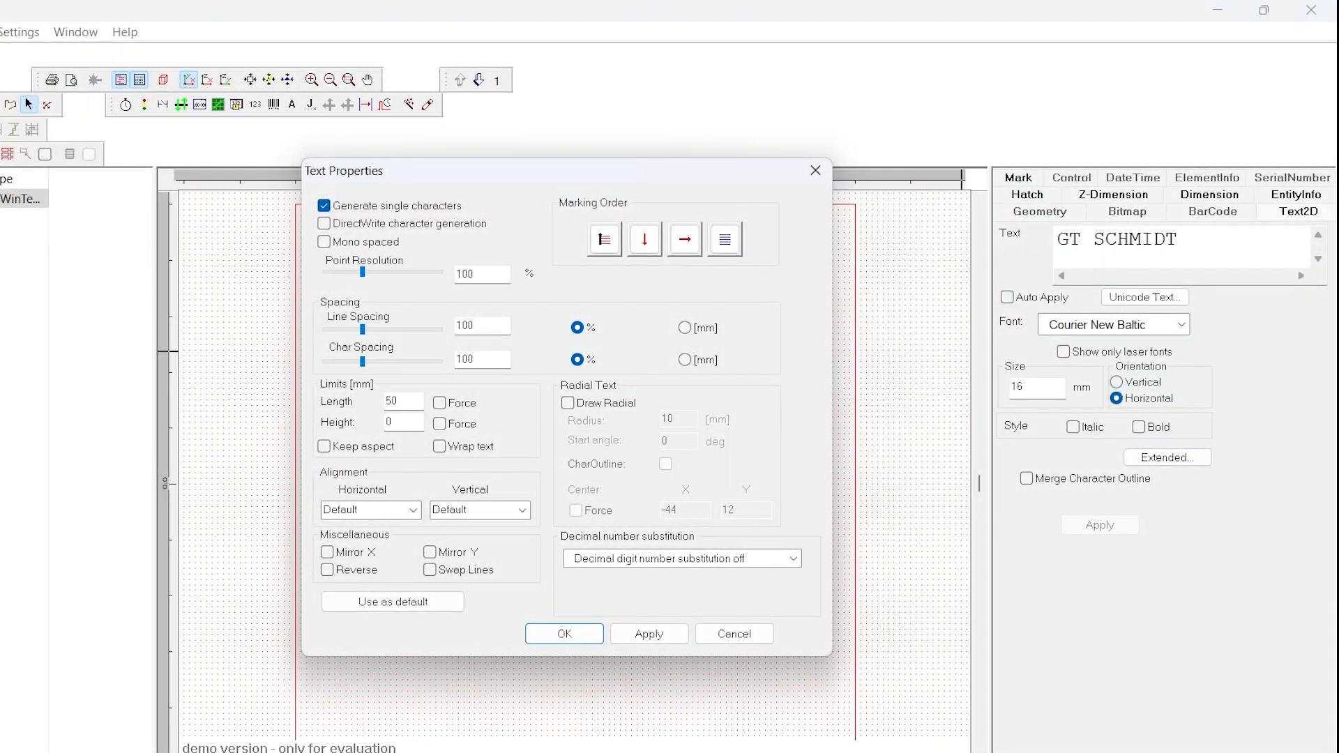
Step: Set the text's length limit to 0 and enter a height limit instead
double_click(393, 401)
text(0)
key(Tab)
text(2)
click(564, 633)
Step: Turn Auto Apply on and add two more lines reading GT SCHMIDT to the height-limited text
click(1178, 239)
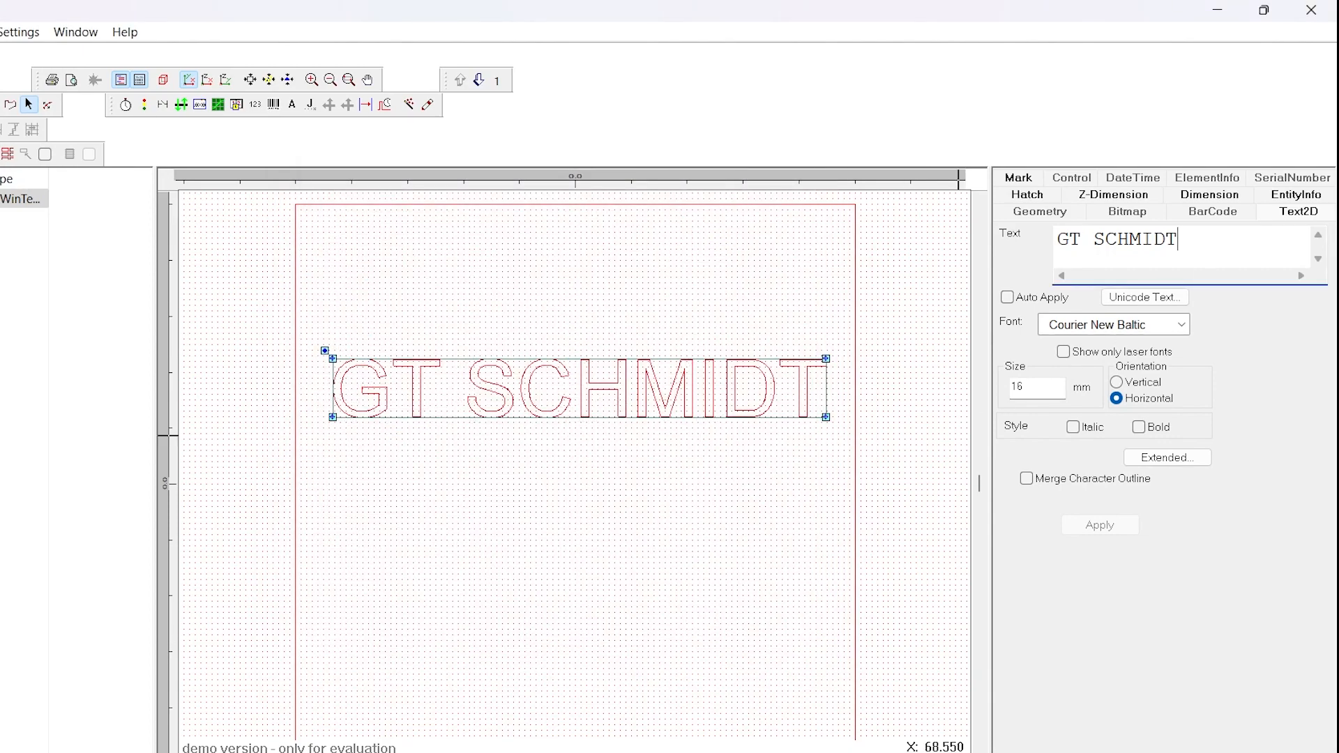
click(1069, 297)
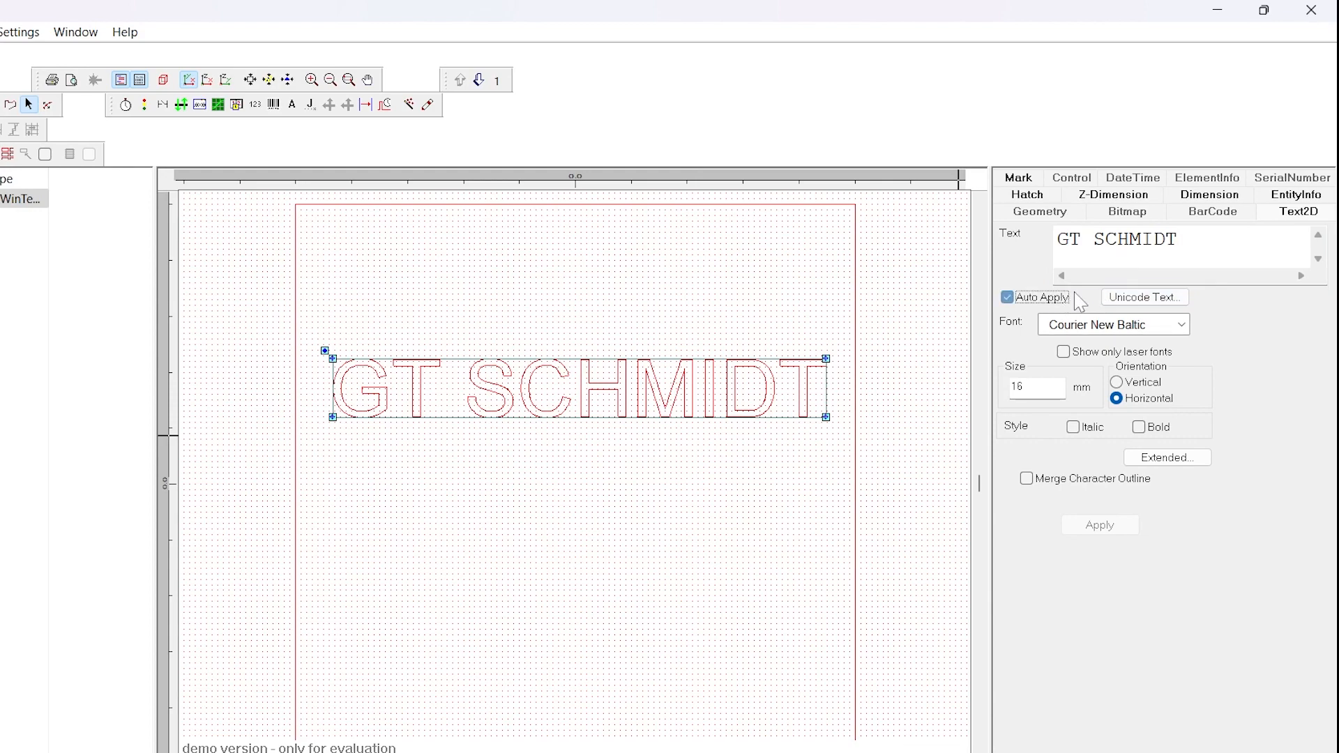
click(1178, 239)
key(ctrl+a)
key(BackSpace)
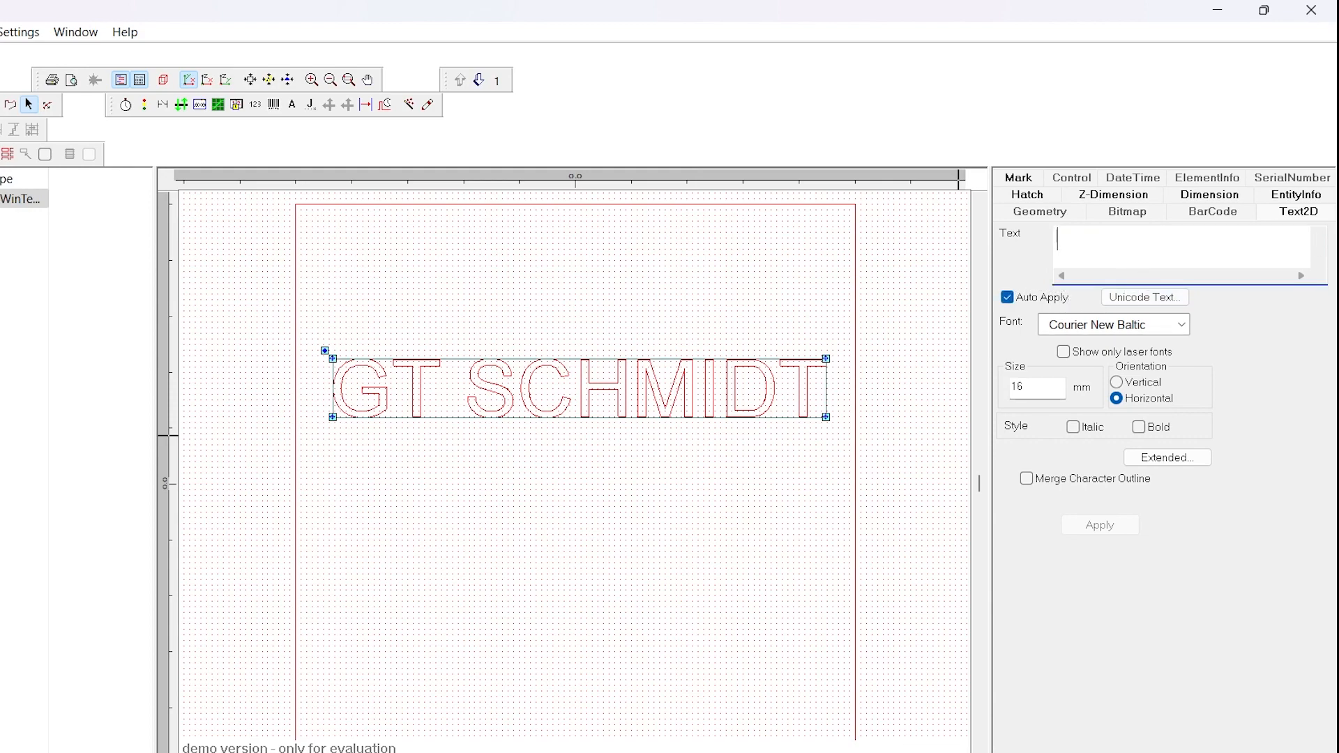
text(GT SCH)
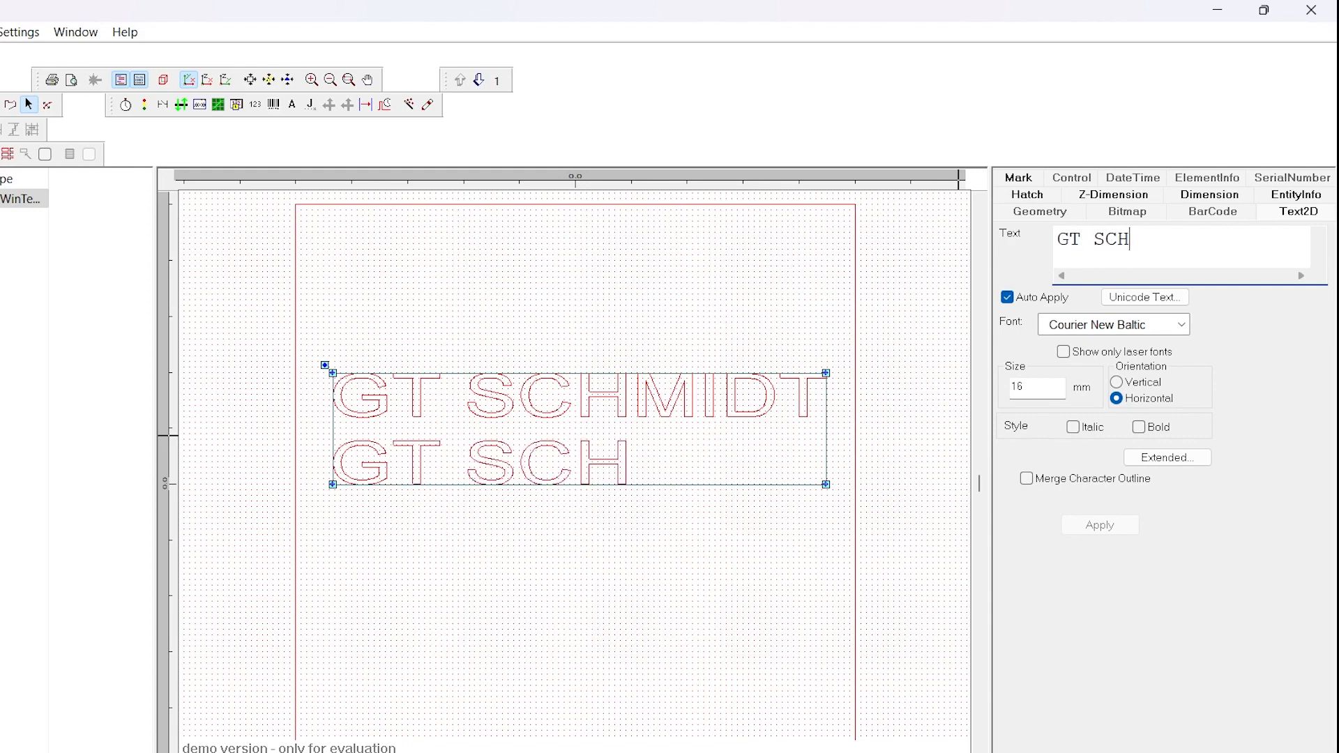
text(MIDT)
key(Return)
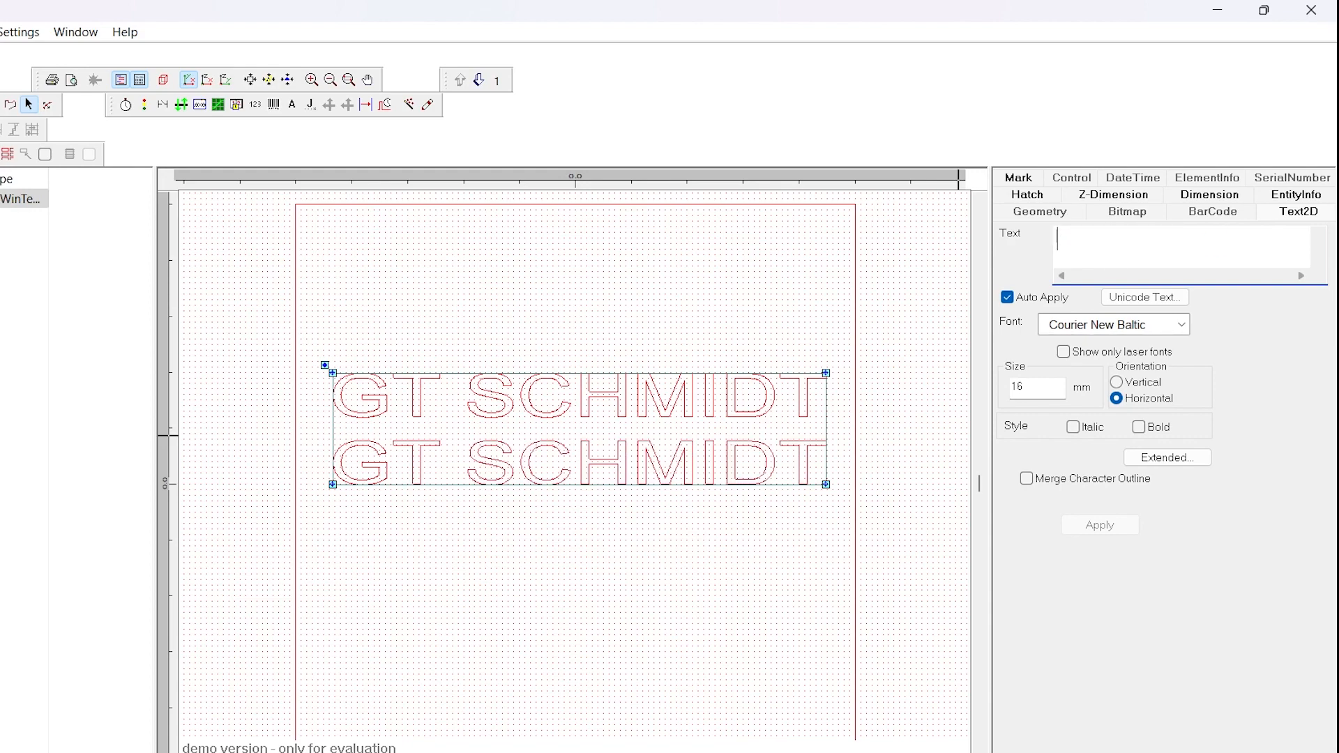
text(GT SCHMIDT)
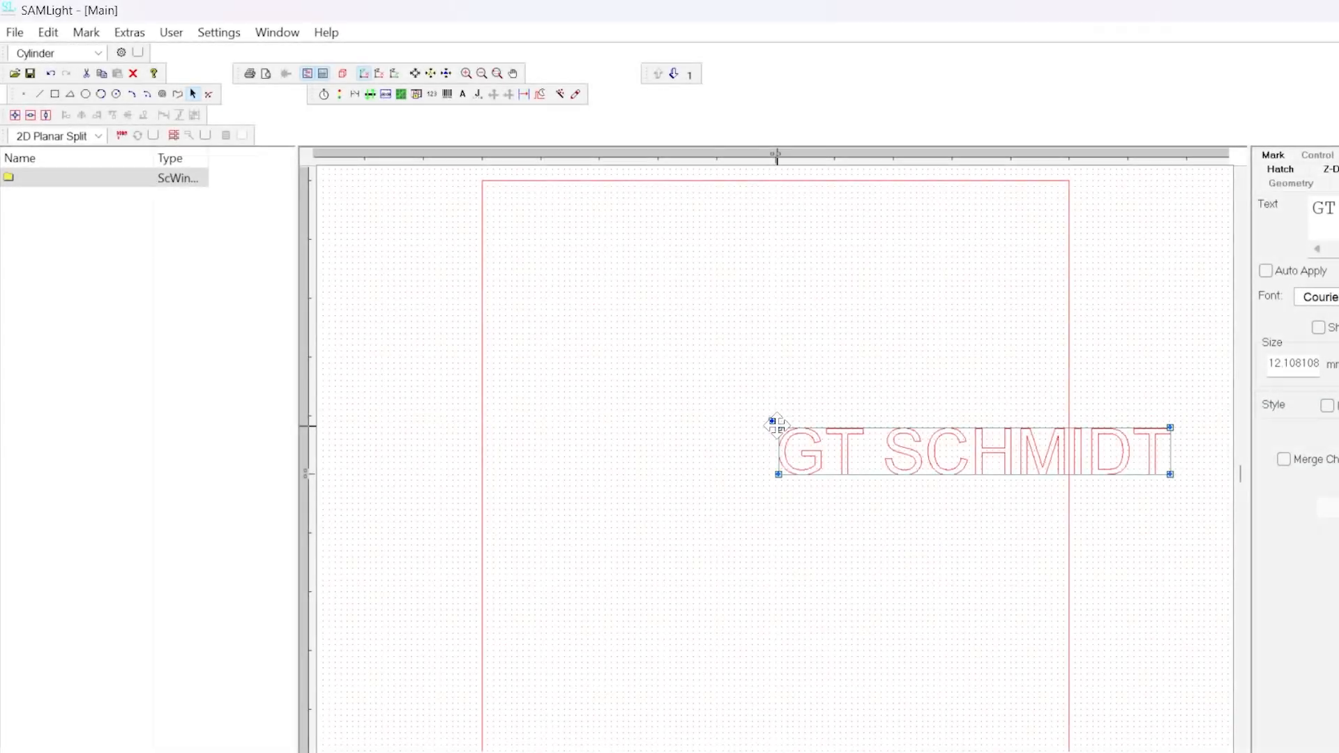
Step: Move the single-line GT SCHMIDT text further inside the working area and apply Mirror X to it
drag(771, 422, 604, 398)
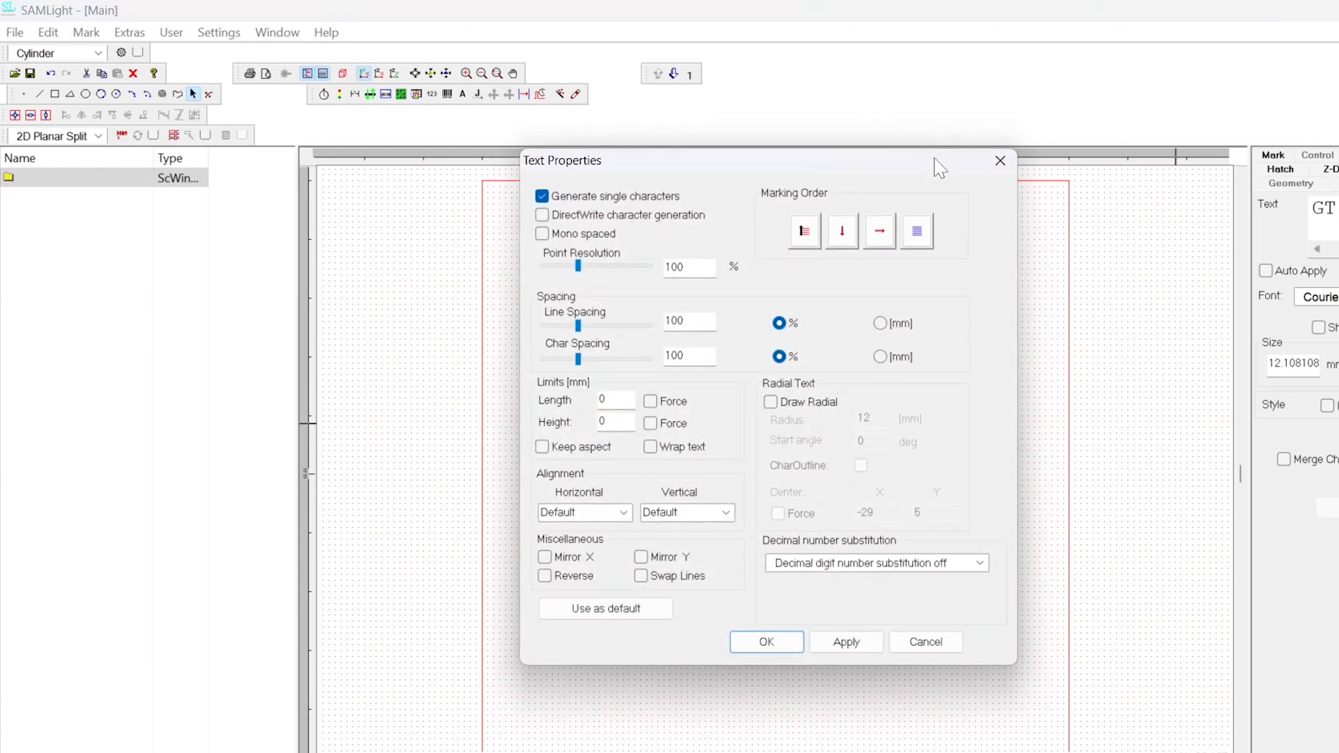
drag(936, 168, 472, 241)
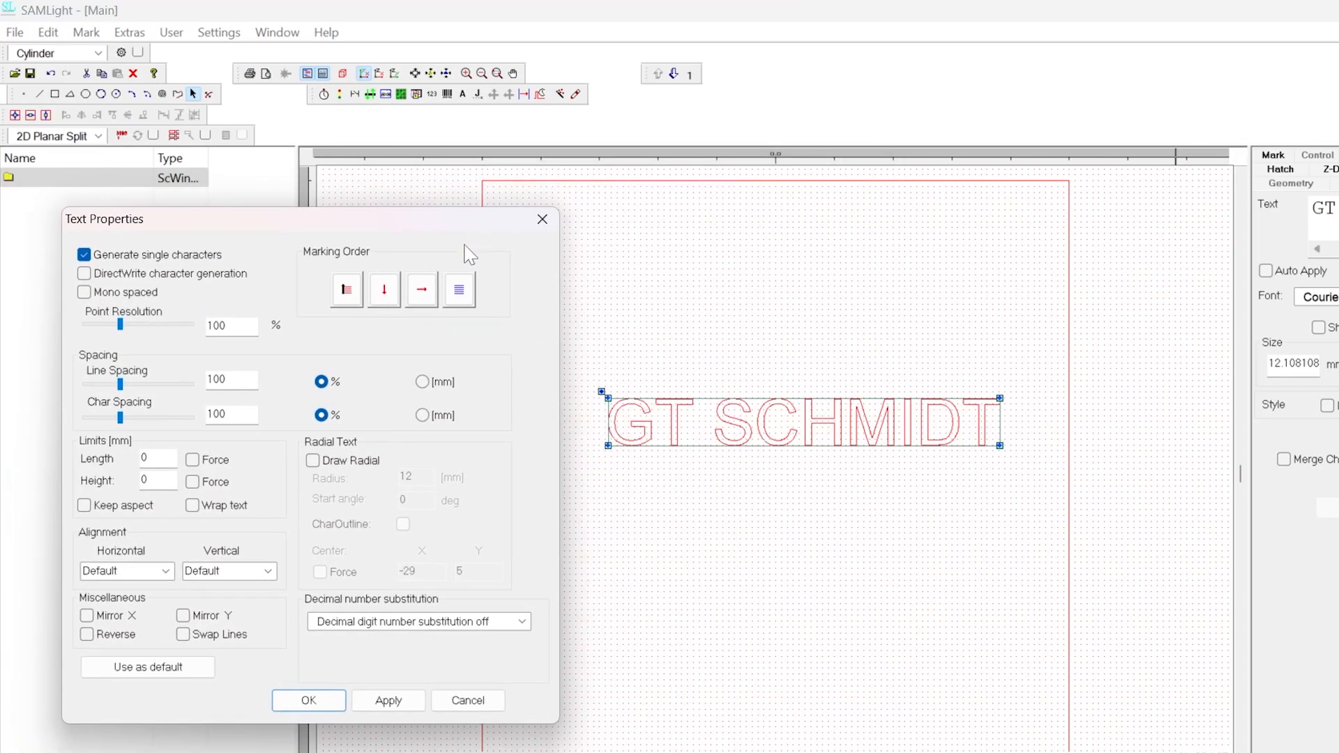
click(119, 617)
click(309, 701)
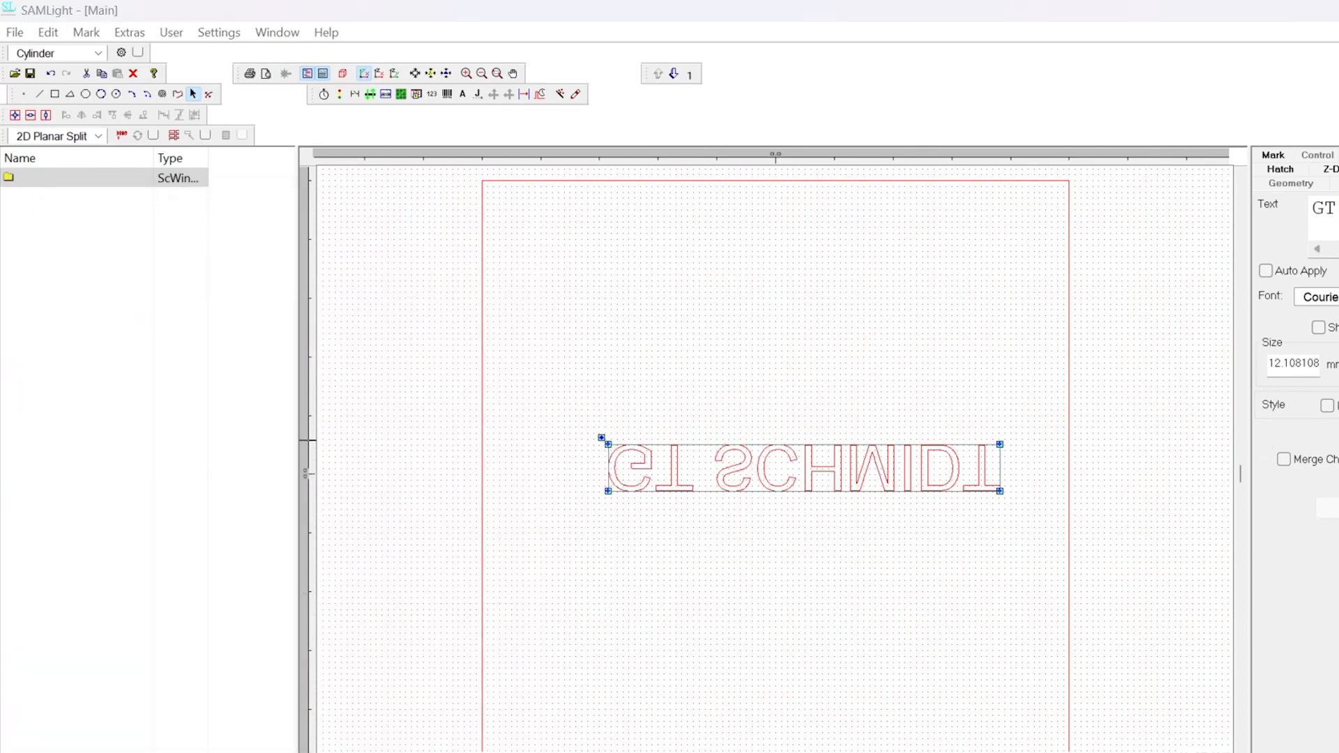
Step: Replace Mirror X with Mirror Y on the single-line GT SCHMIDT text, and apply Reverse to the unmirrored text as a separate change
click(1327, 507)
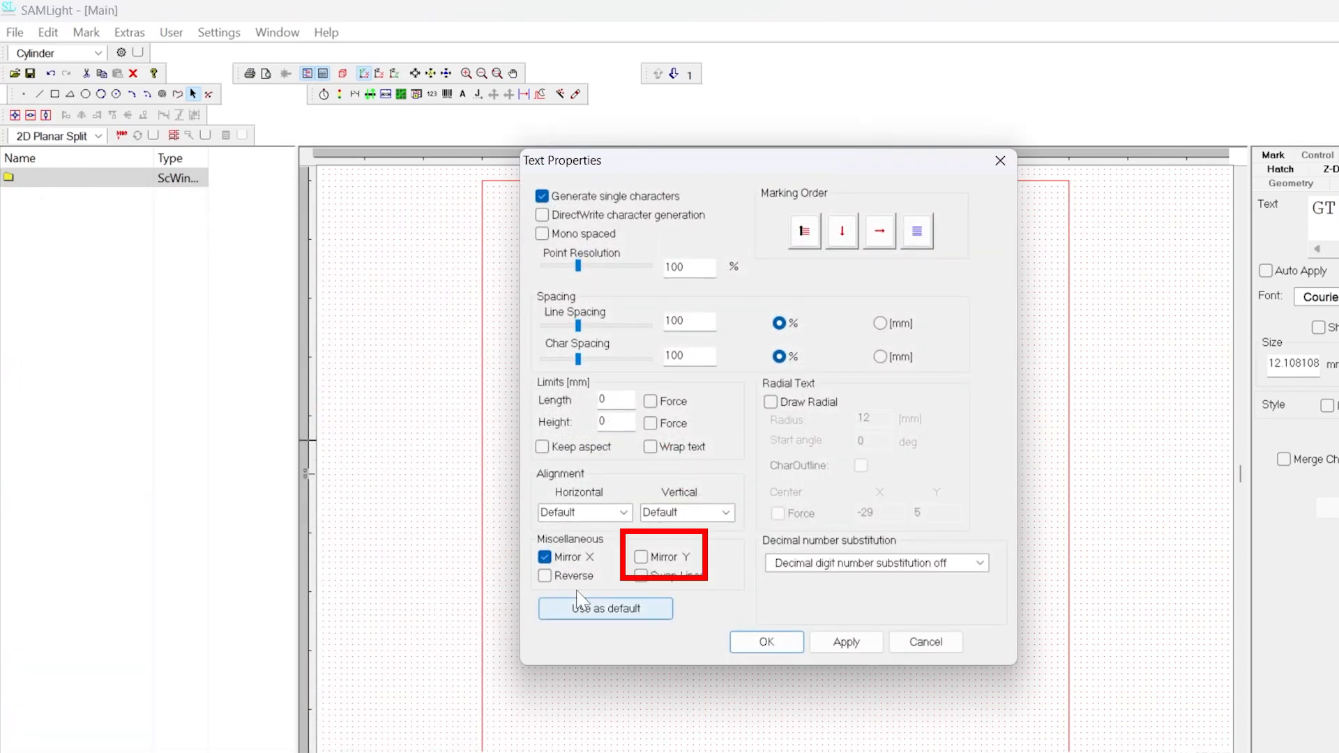
click(570, 557)
click(643, 559)
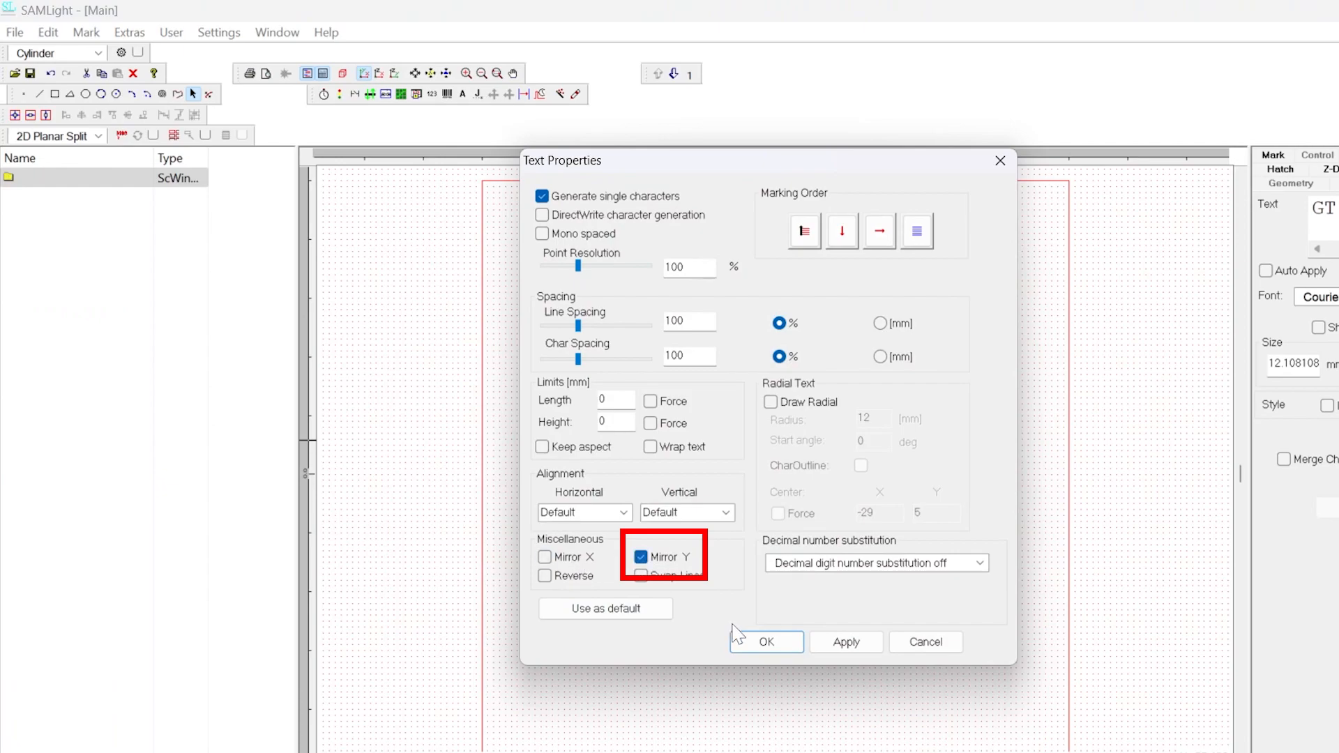
click(766, 641)
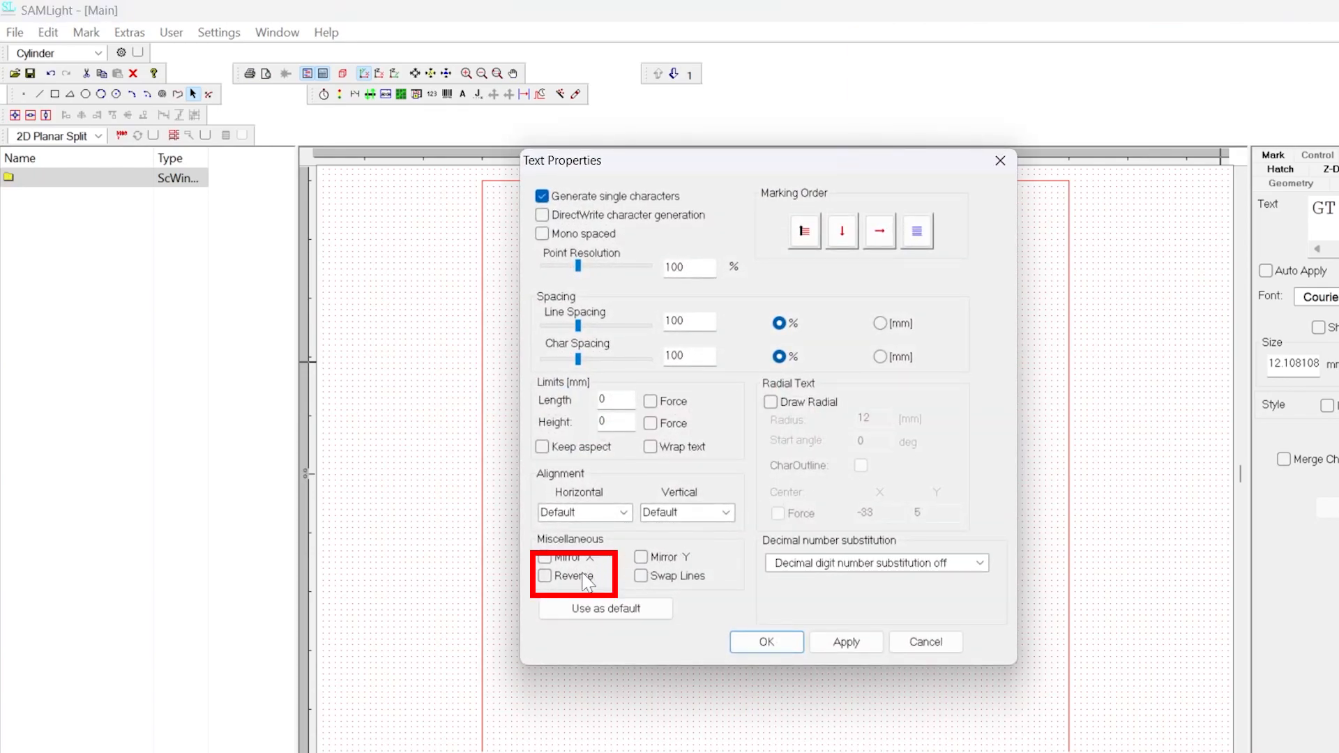
click(585, 579)
click(766, 642)
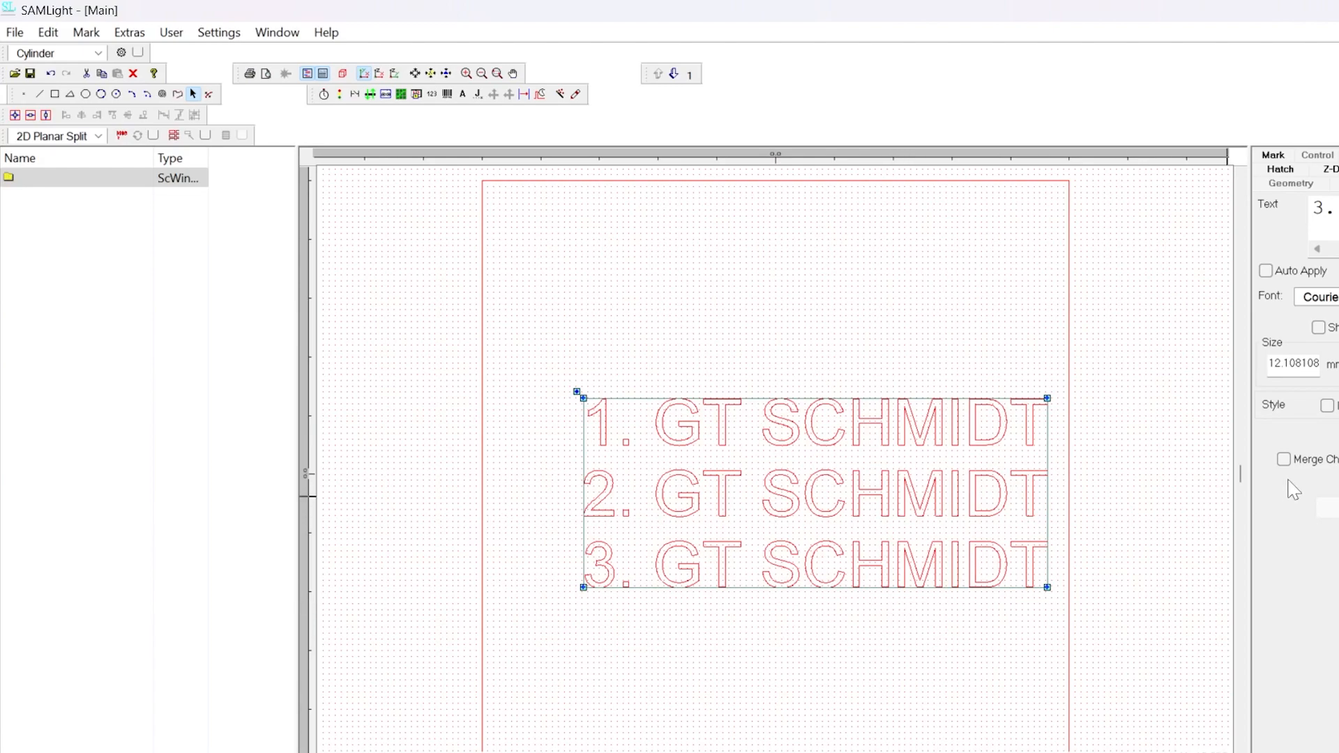
Step: Apply Swap Lines to the numbered three-line GT SCHMIDT text to invert its line order
click(1327, 508)
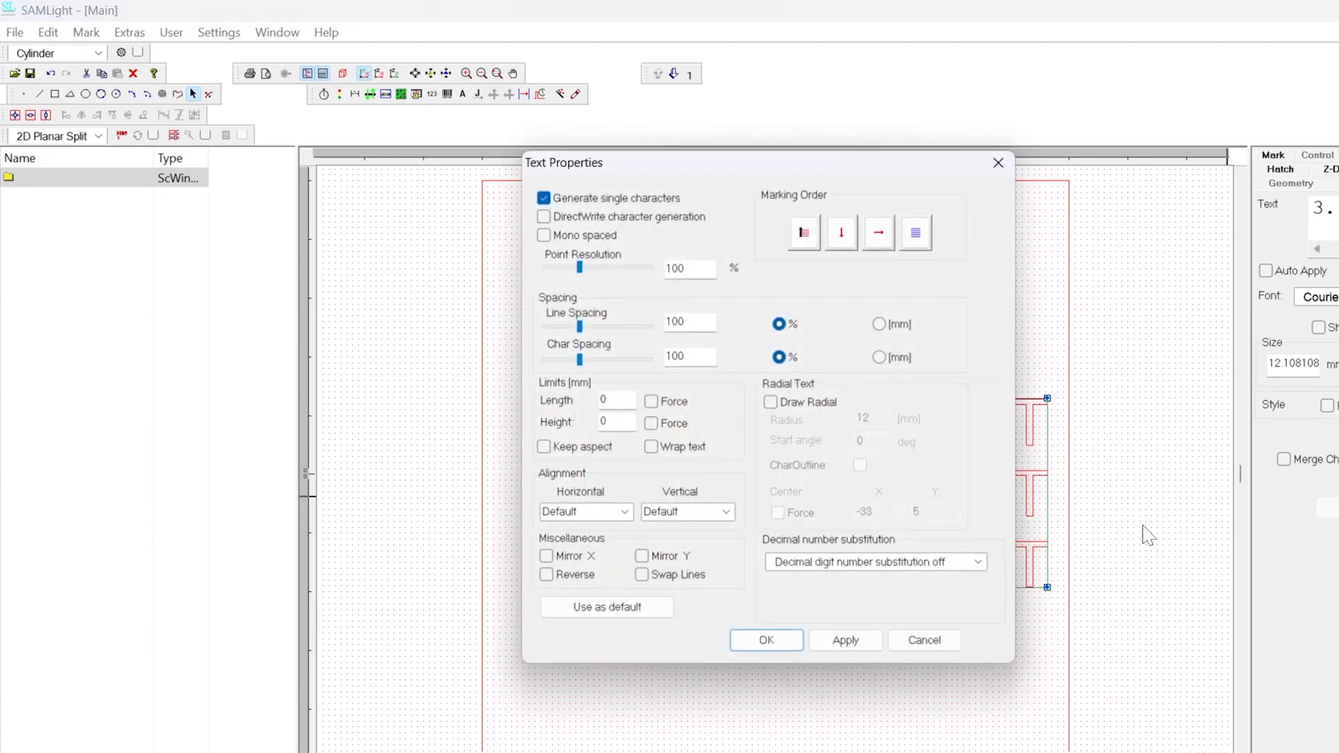
click(675, 577)
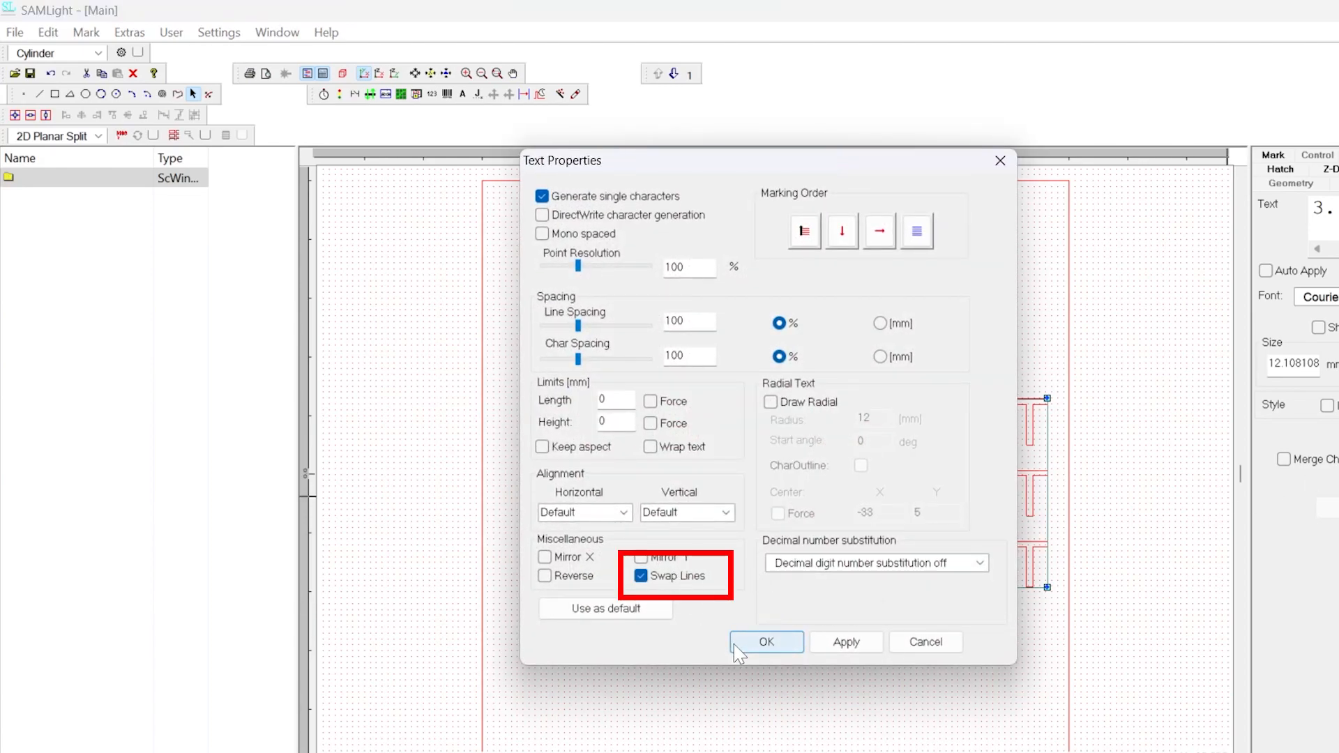
click(767, 642)
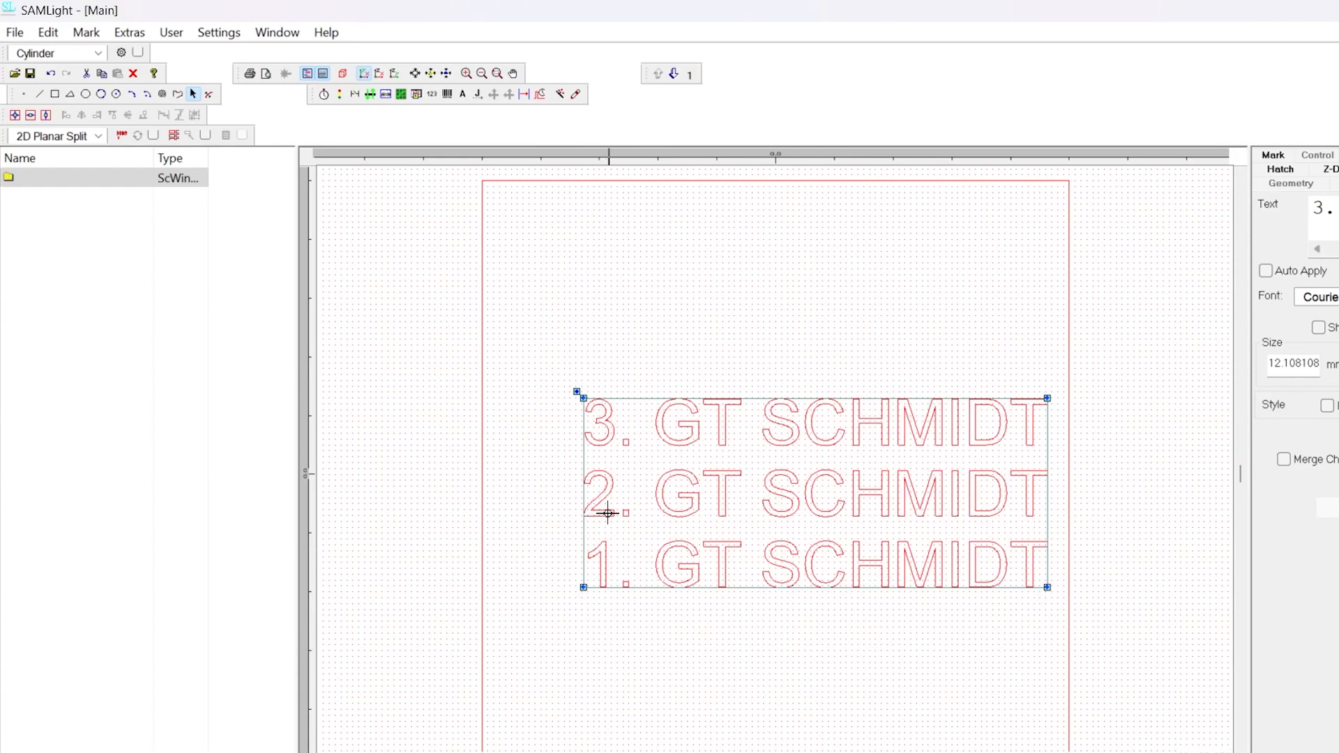